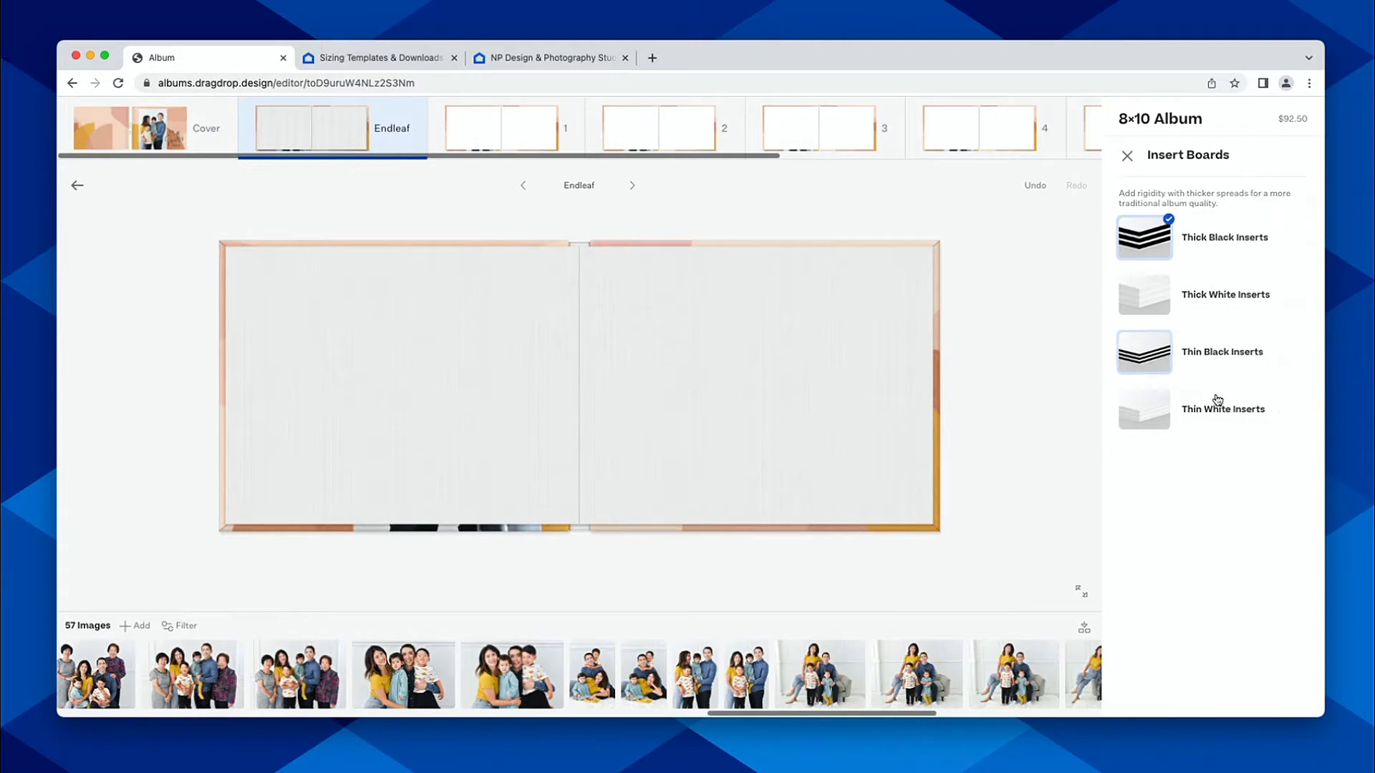
Set the album's insert boards to Thick White Inserts and add rounded corners
left_click(1204, 294)
left_click(1128, 156)
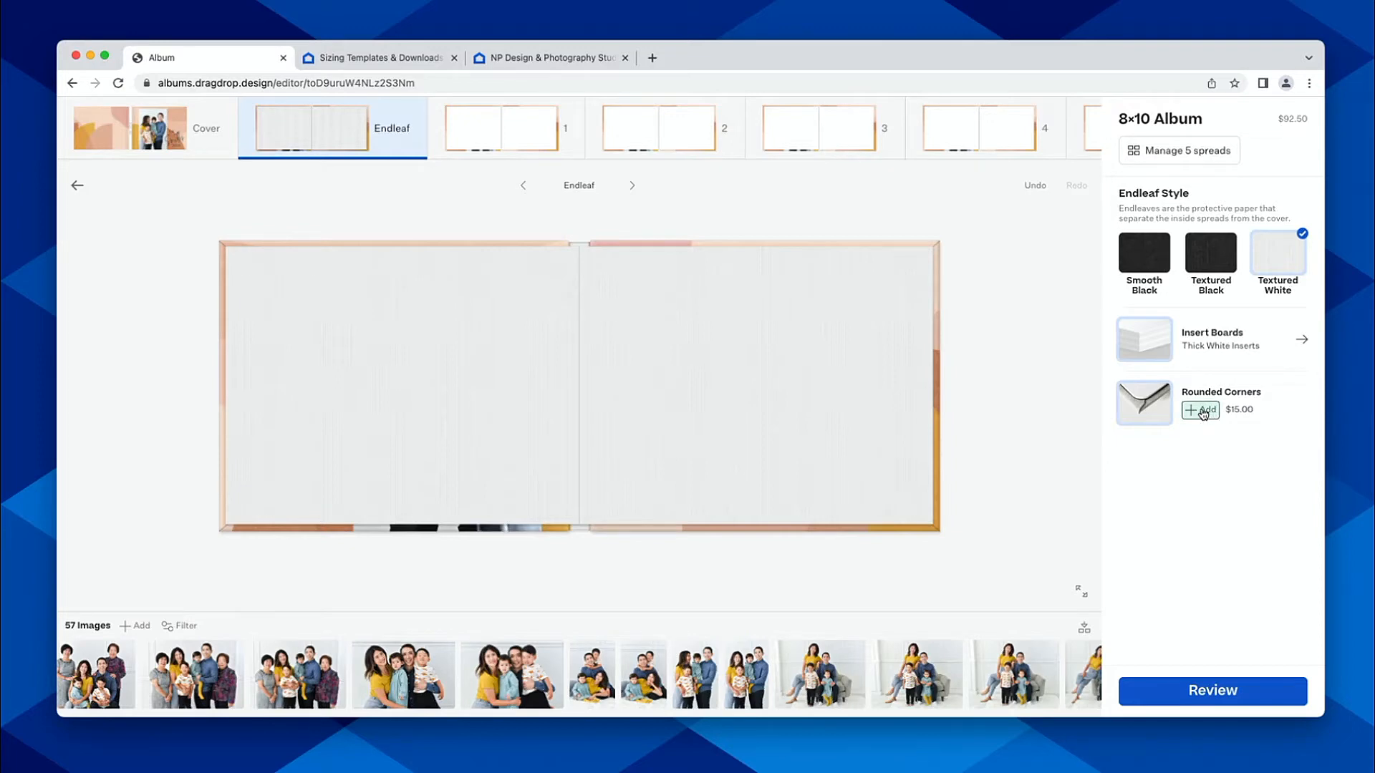
left_click(1203, 411)
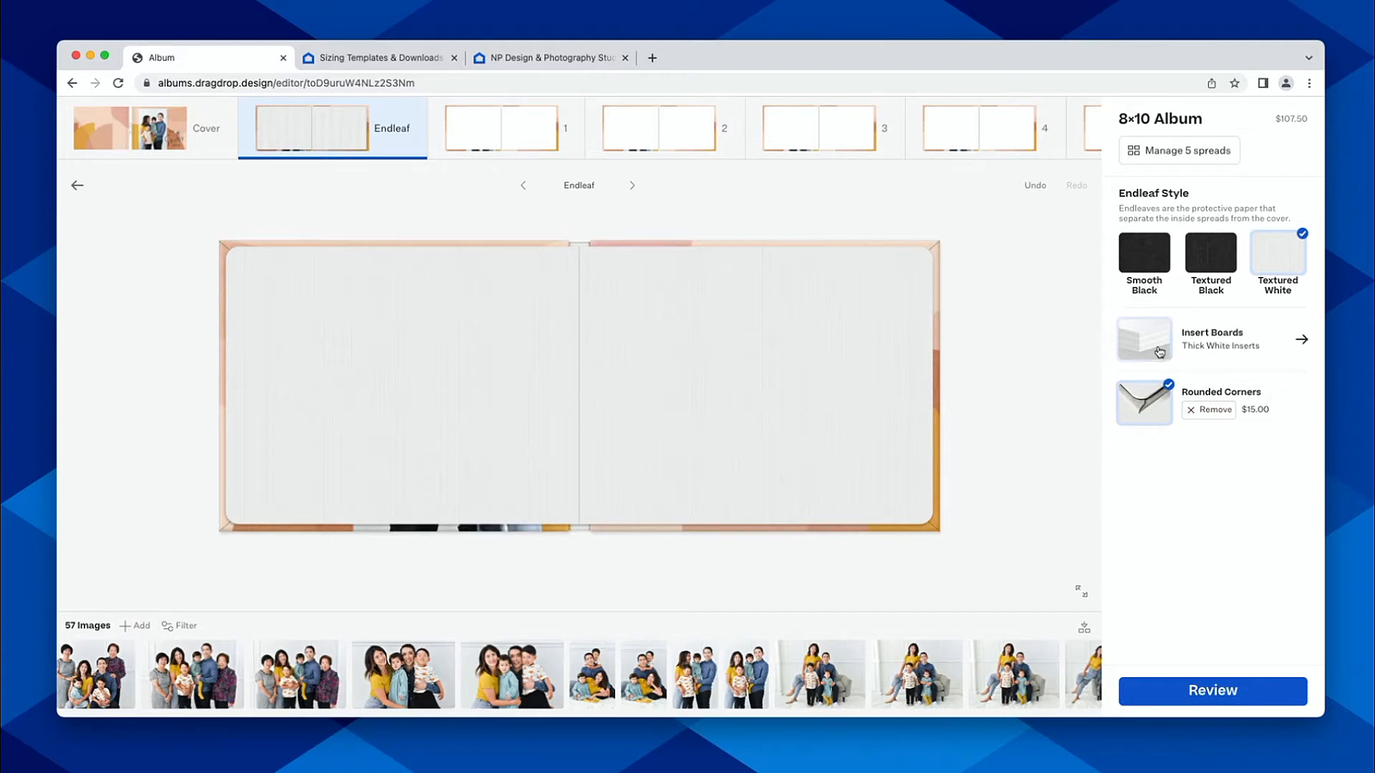
Bring up the overview of all album spreads and move blank spread 5 to the fourth position
left_click(475, 149)
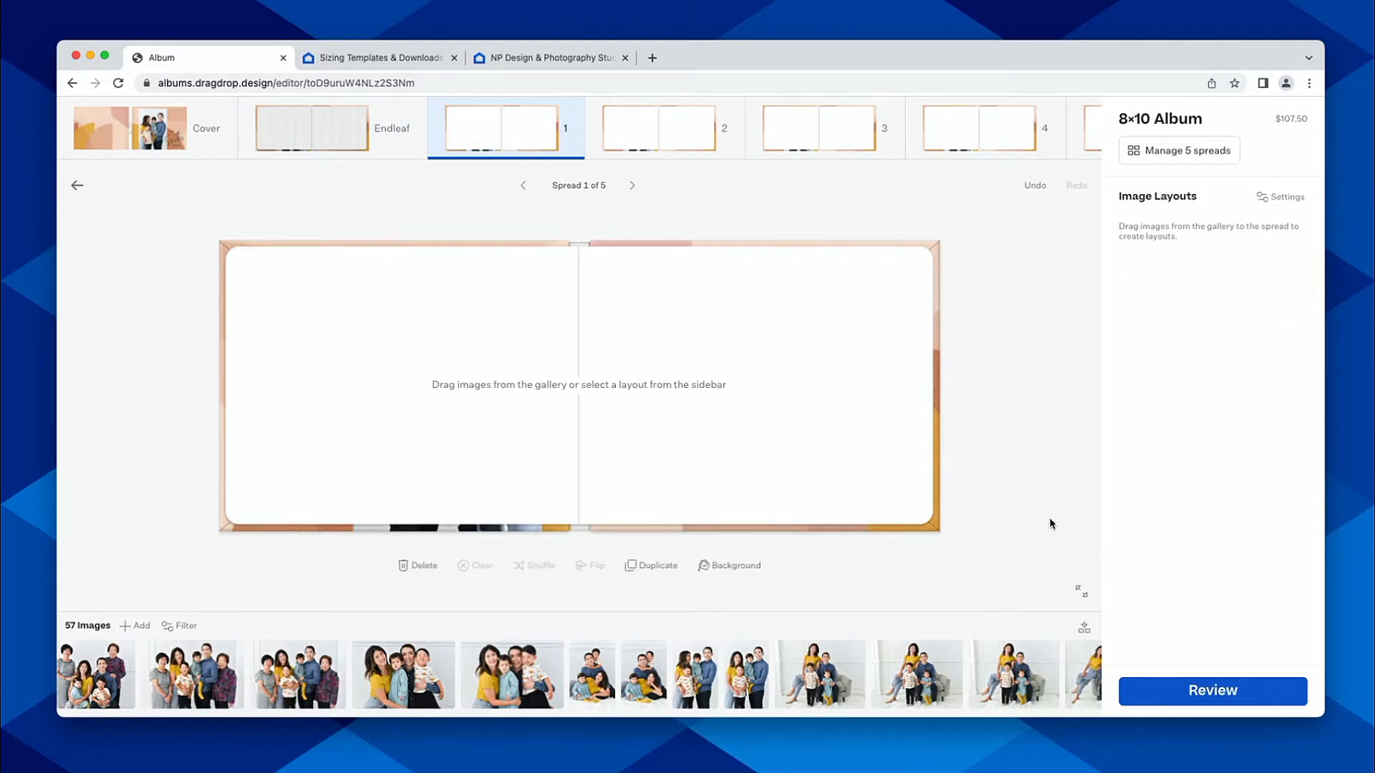
left_click(1200, 153)
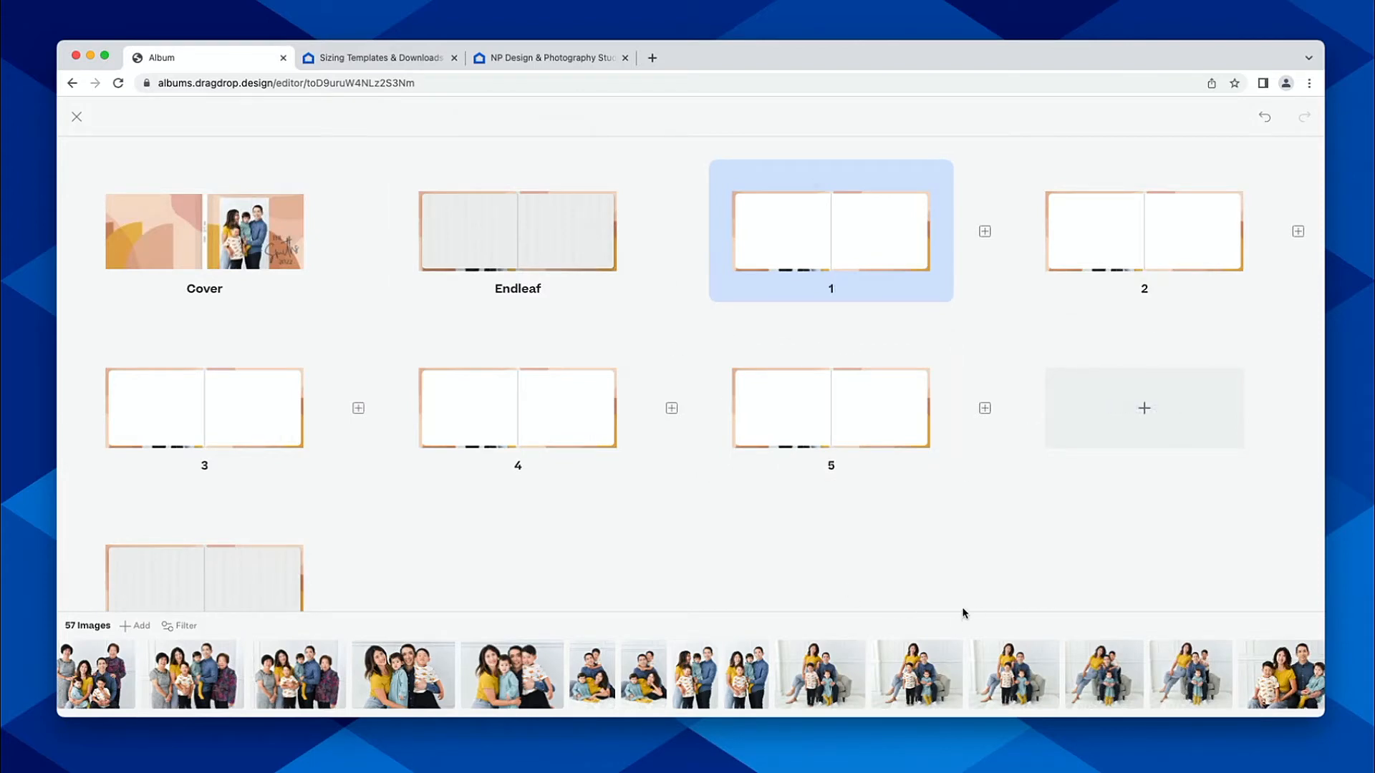
left_click_drag(829, 408, 506, 427)
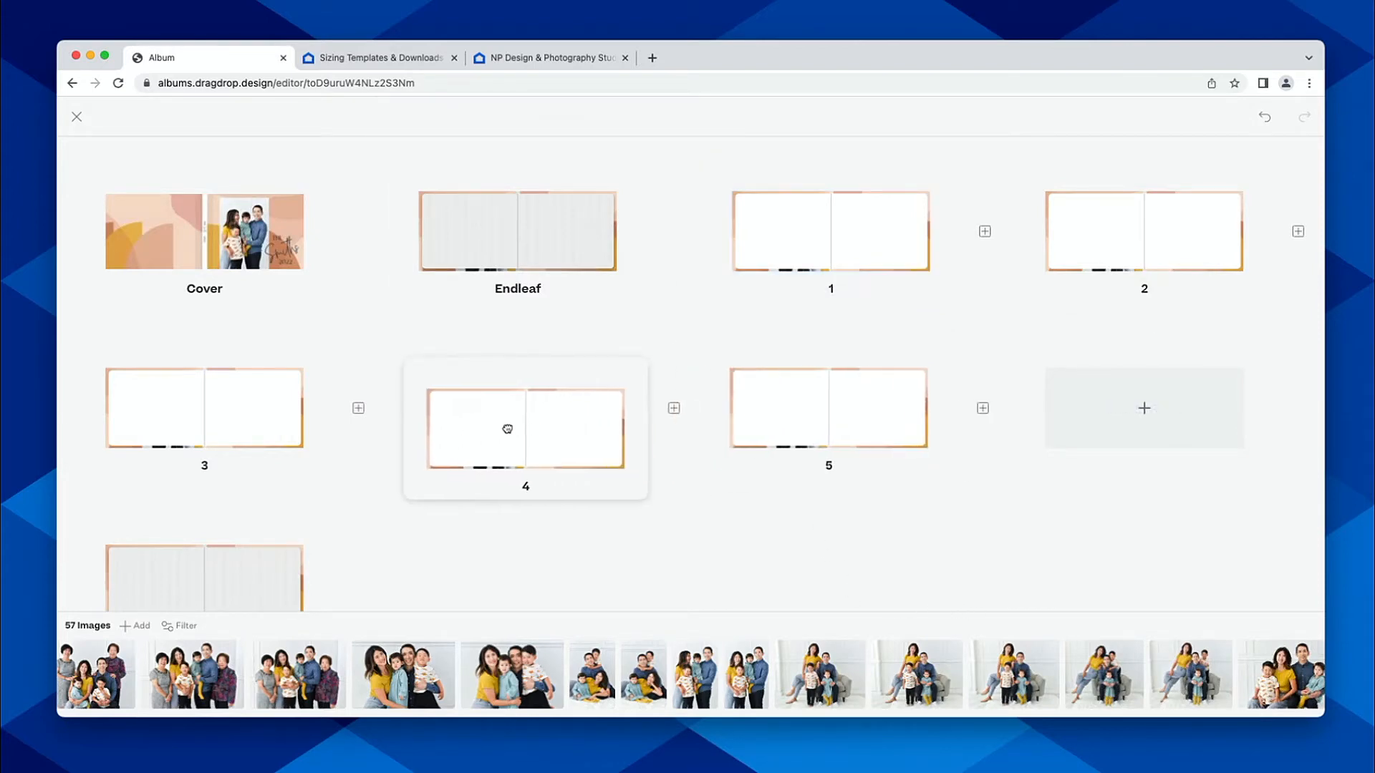
scroll(1279, 560, "down", 1)
scroll(1050, 552, "up", 1)
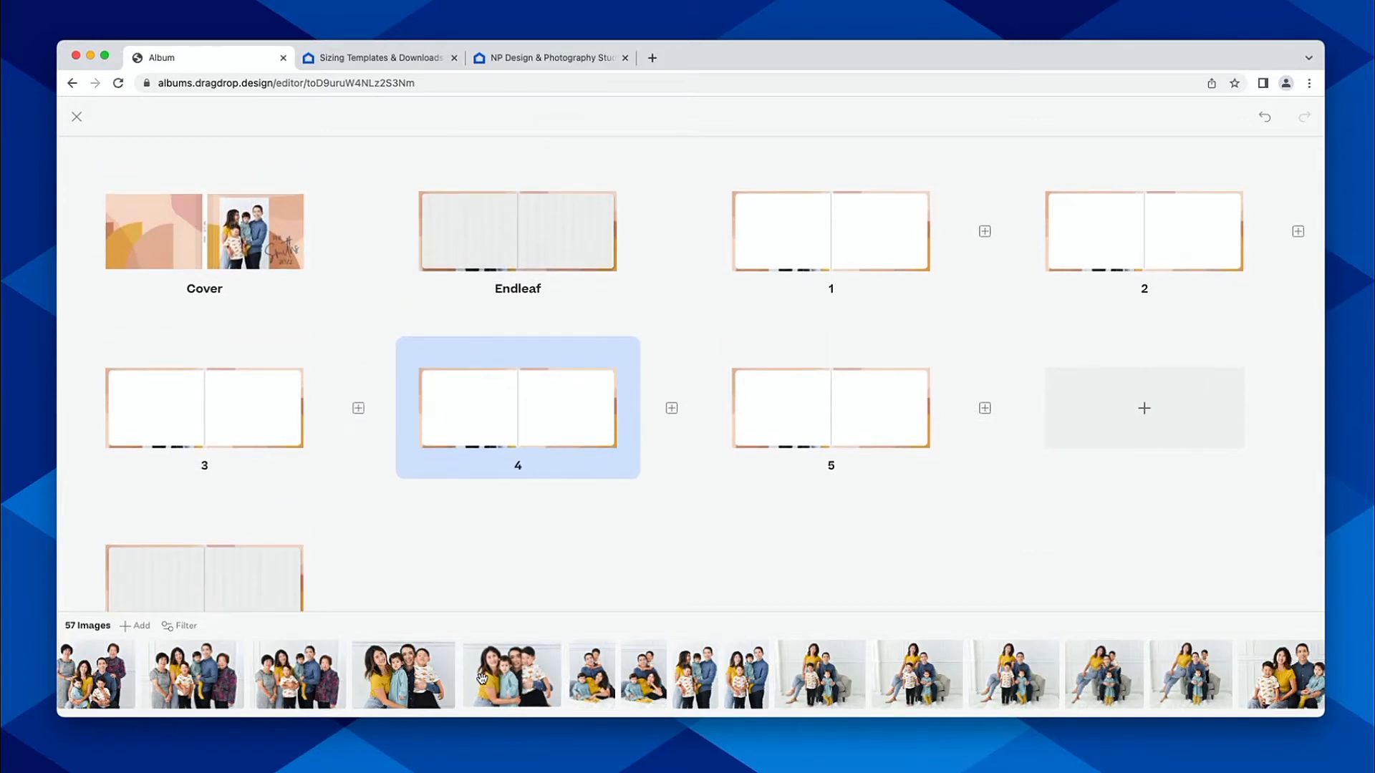
Place two family photos from the gallery, one seated on the chair and one on the floor, together on spread 1
left_click_drag(481, 677, 747, 698)
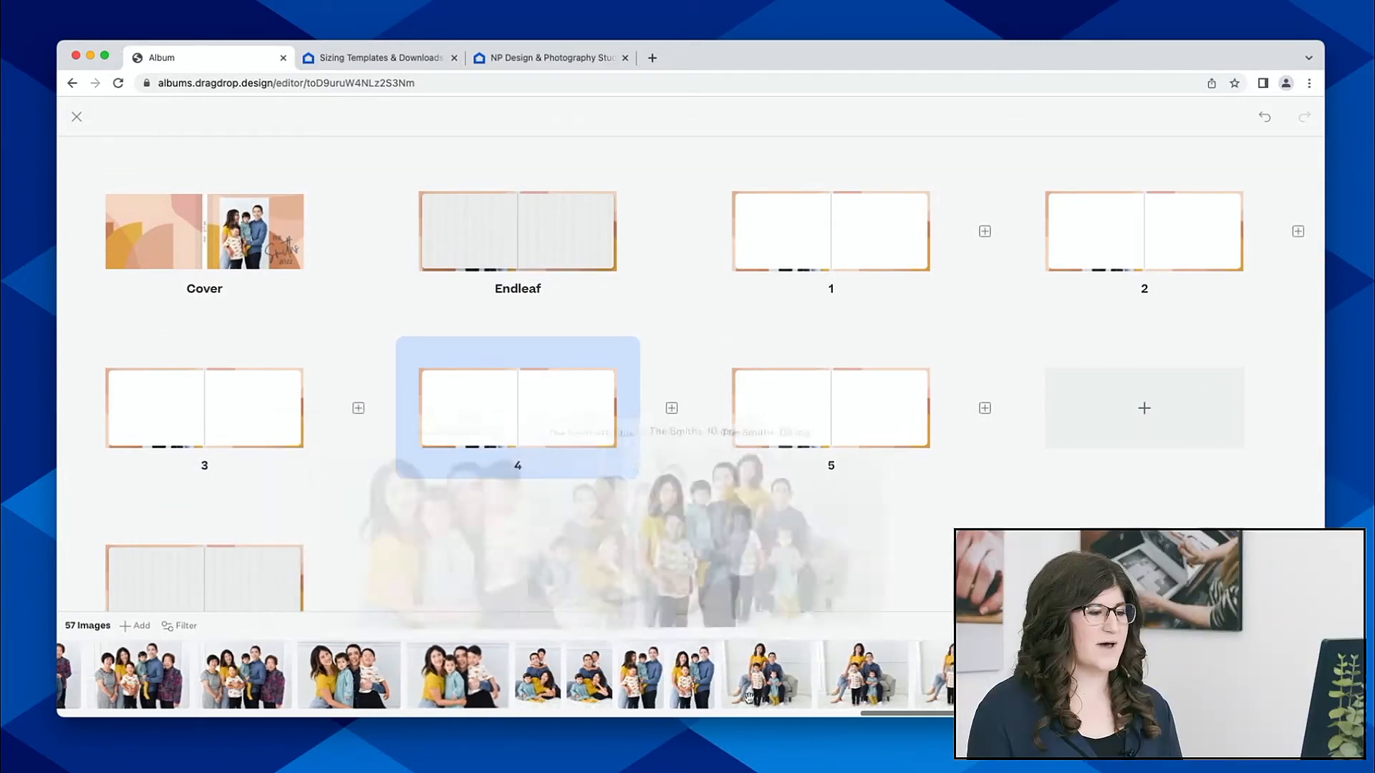
left_click(854, 680)
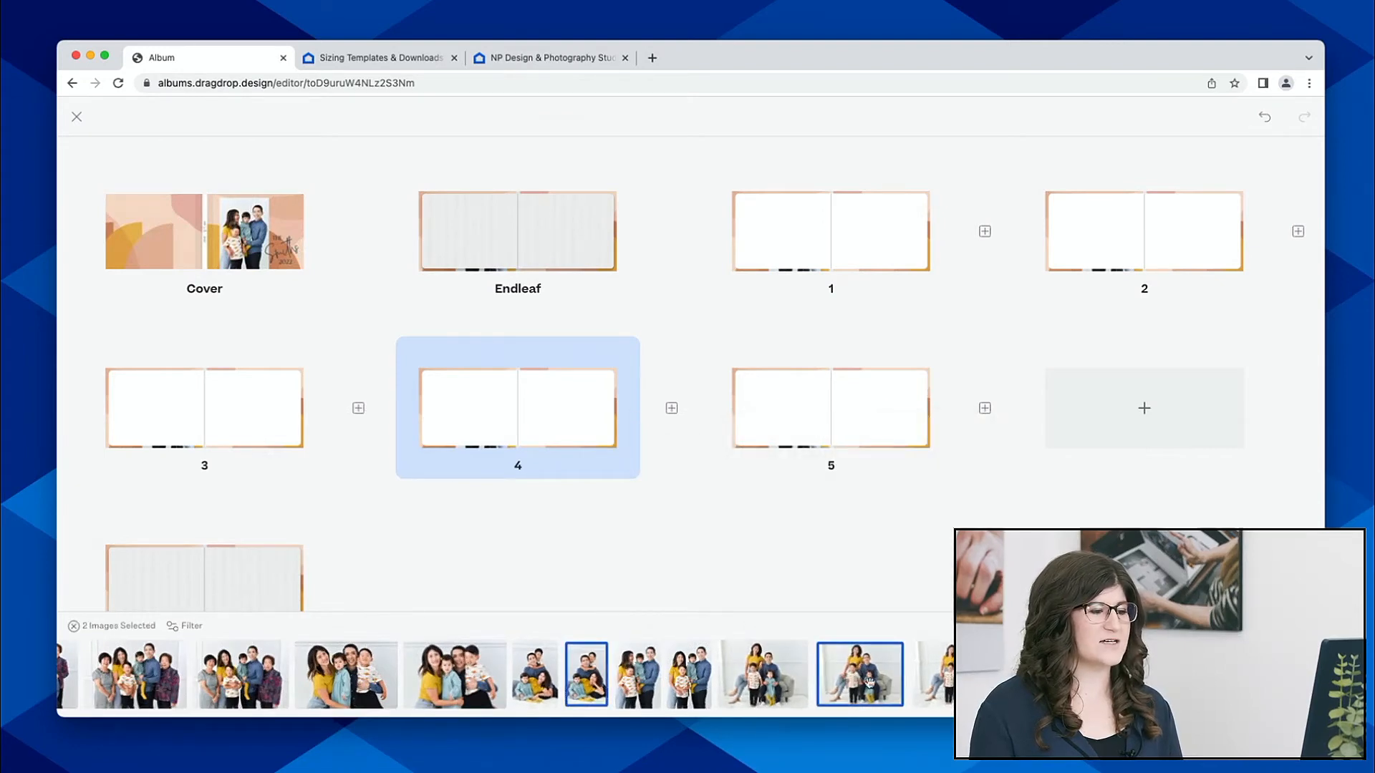
left_click_drag(868, 680, 867, 261)
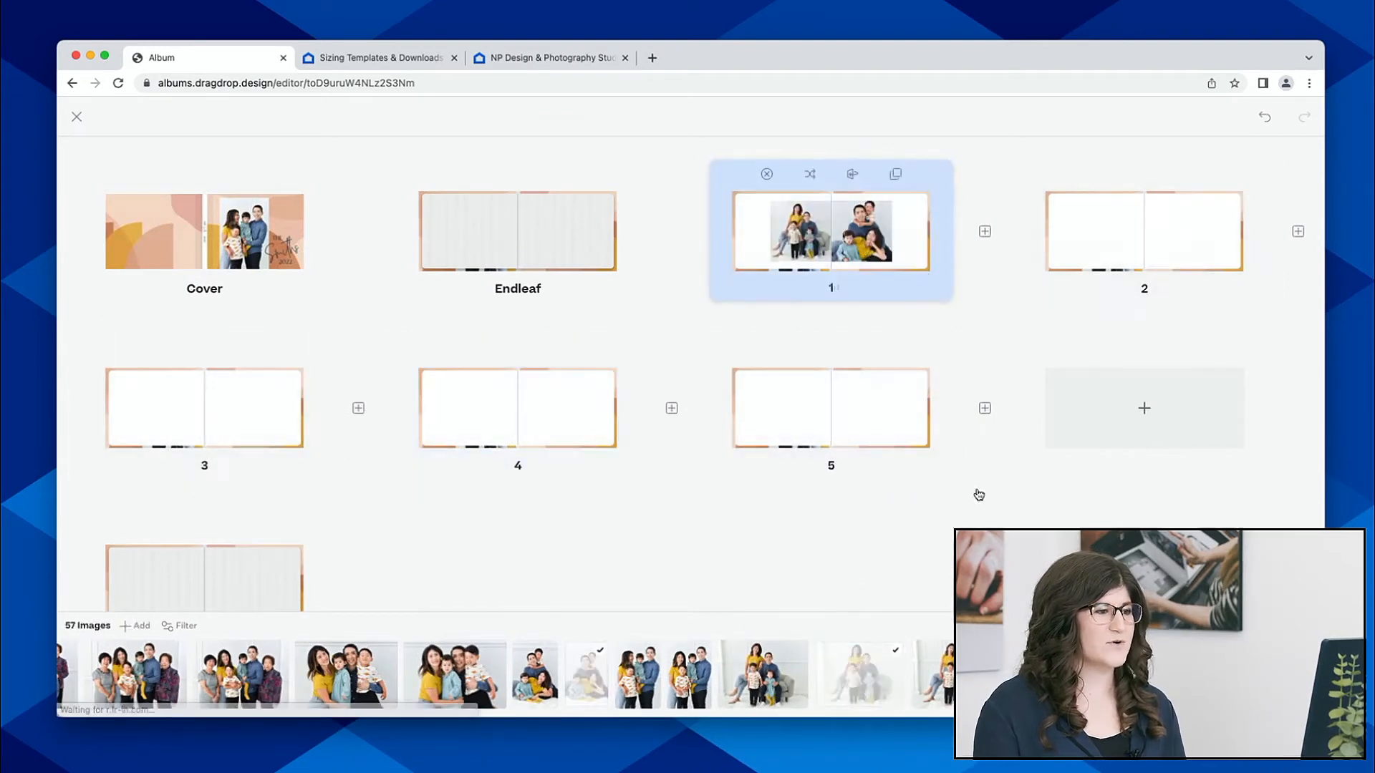
Place three photos of the couple and one of the mother holding the child on spread 2, shuffled into four equal columns
scroll(797, 687, "right", 5)
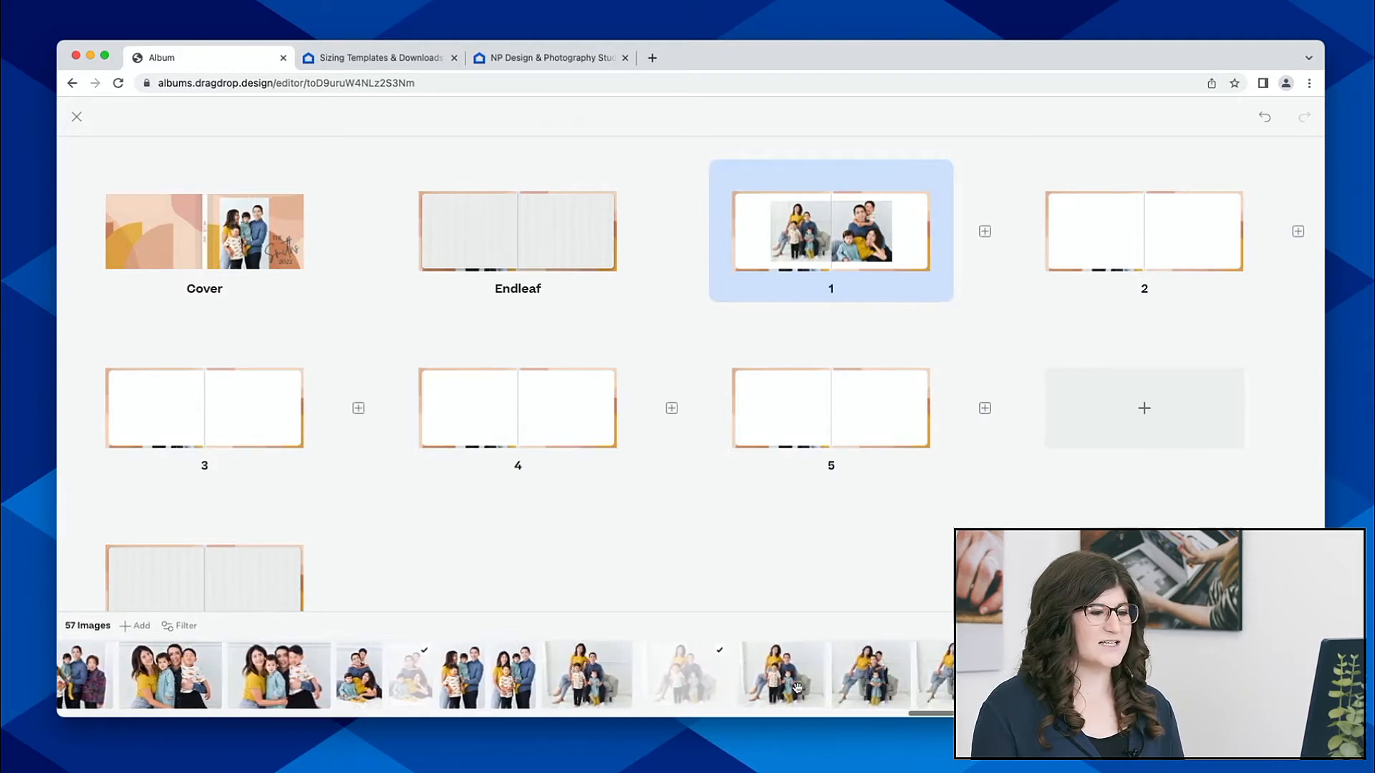
scroll(797, 688, "right", 10)
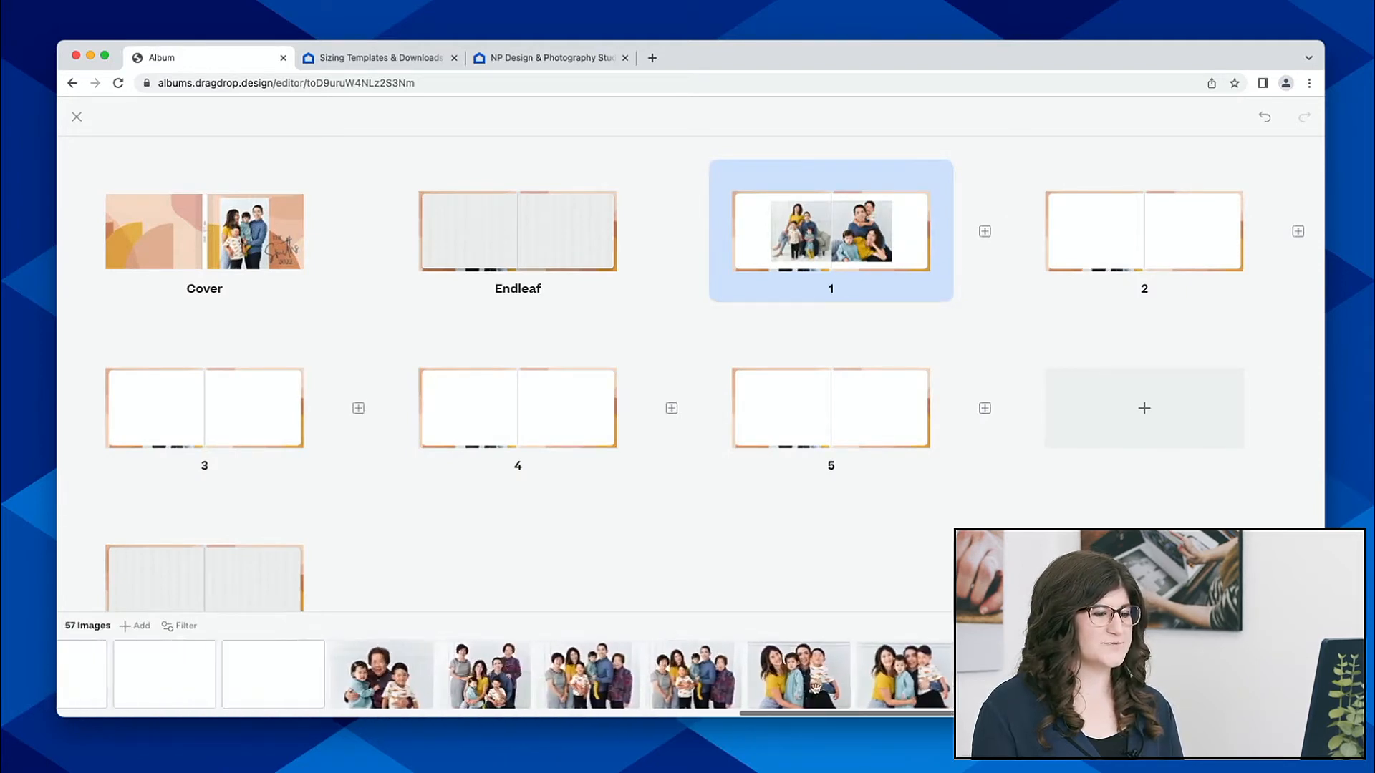
scroll(815, 688, "left", 10)
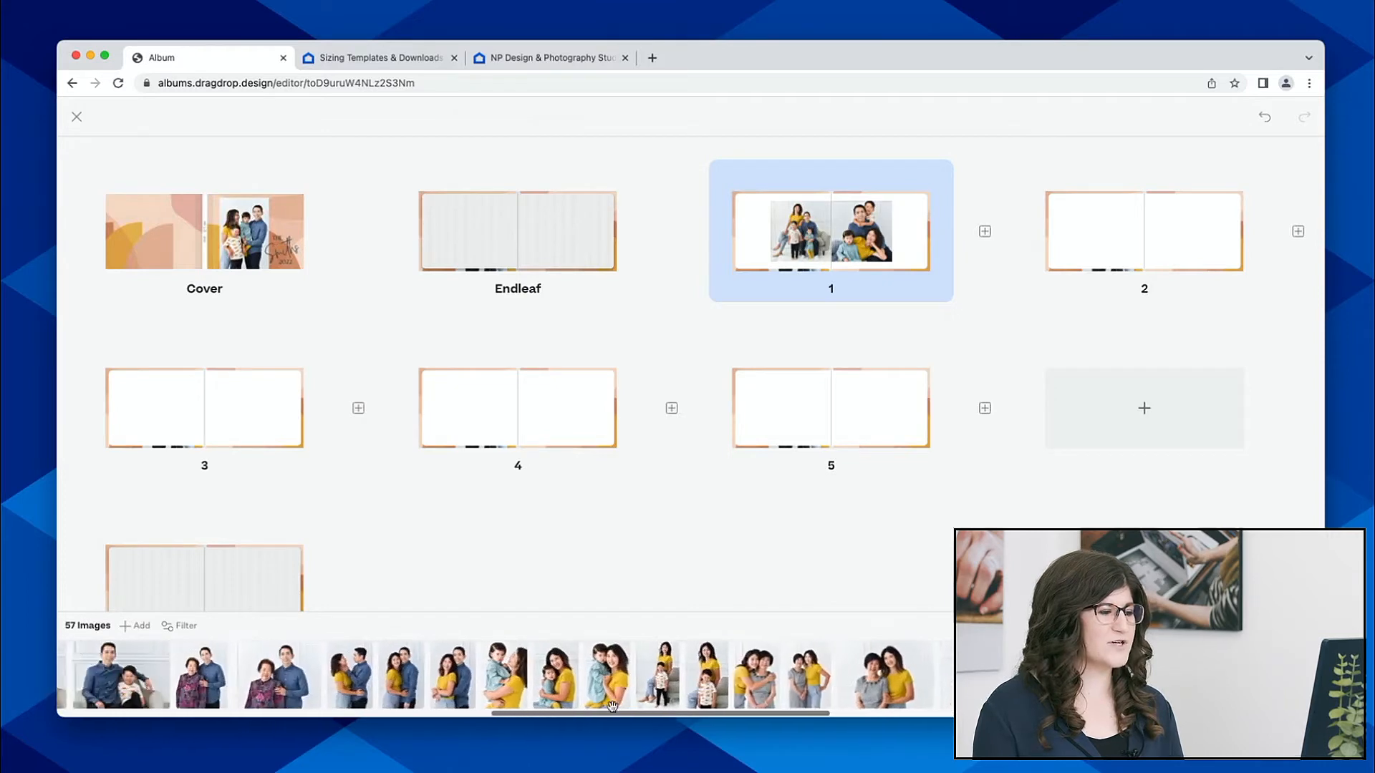
left_click(355, 673)
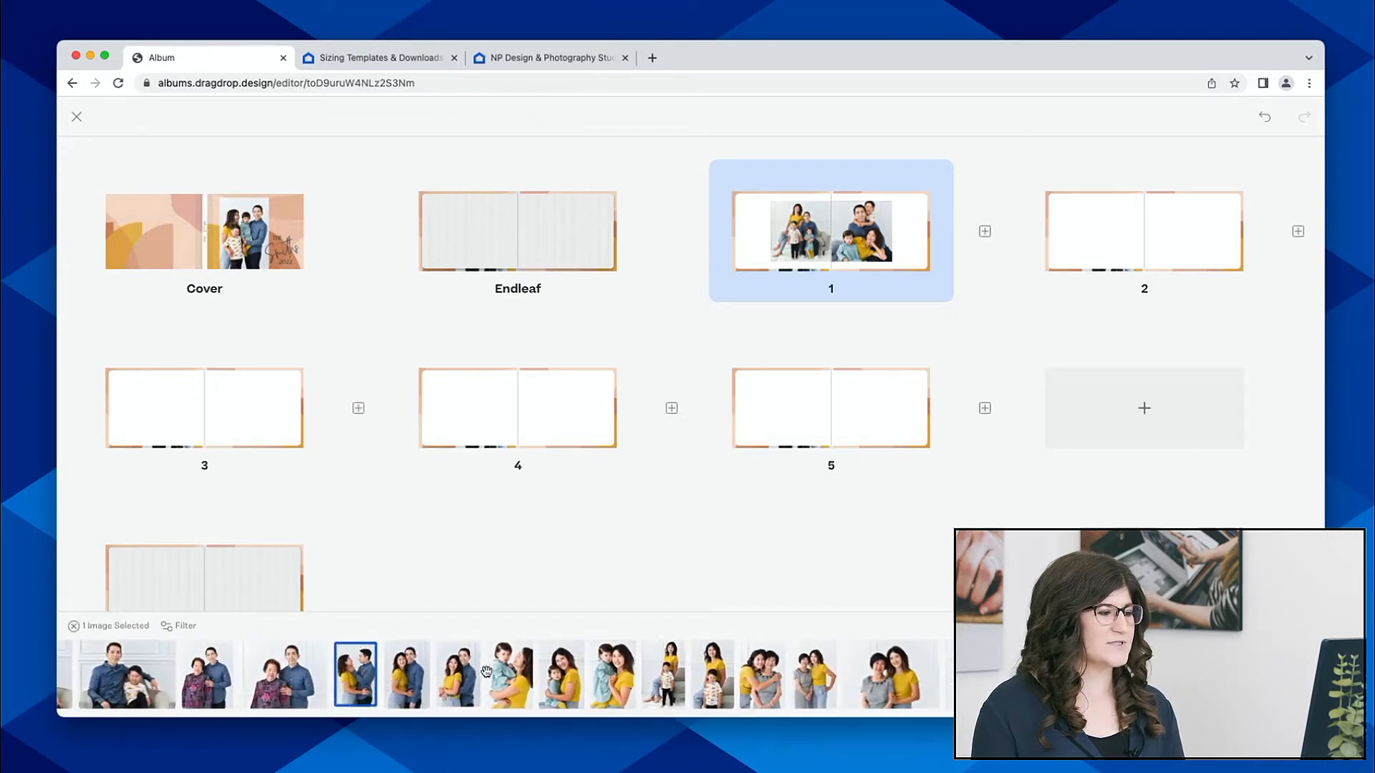
left_click(459, 673)
left_click(407, 673)
left_click(513, 667)
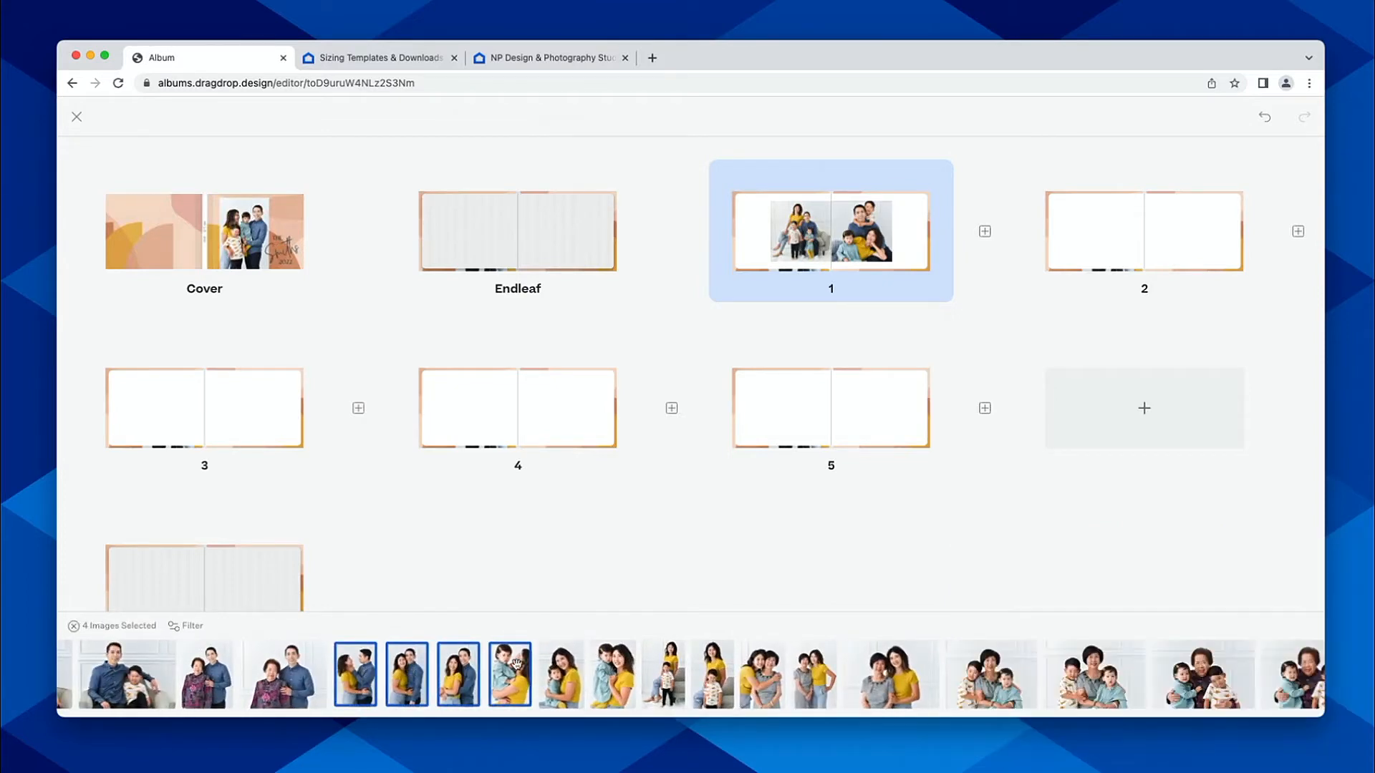
left_click_drag(461, 667, 1142, 218)
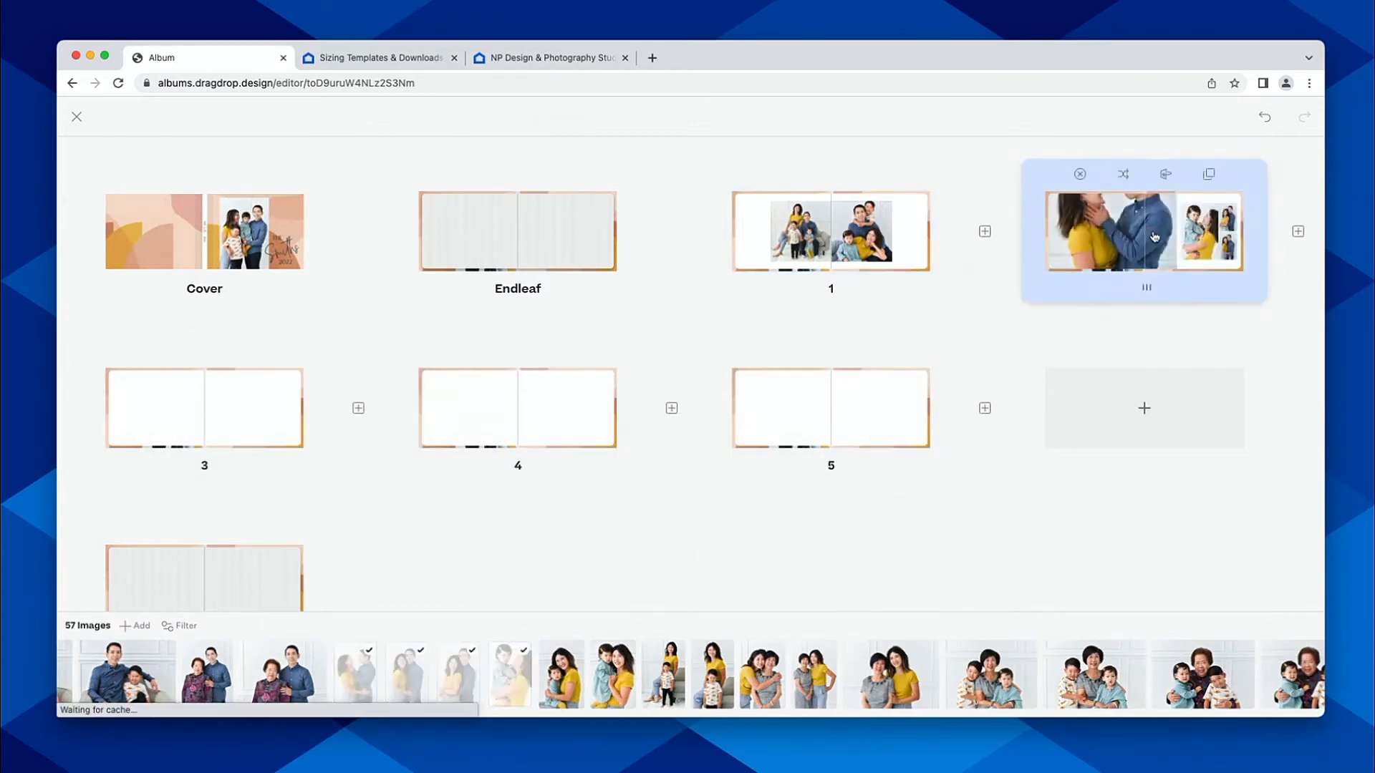
left_click(1123, 175)
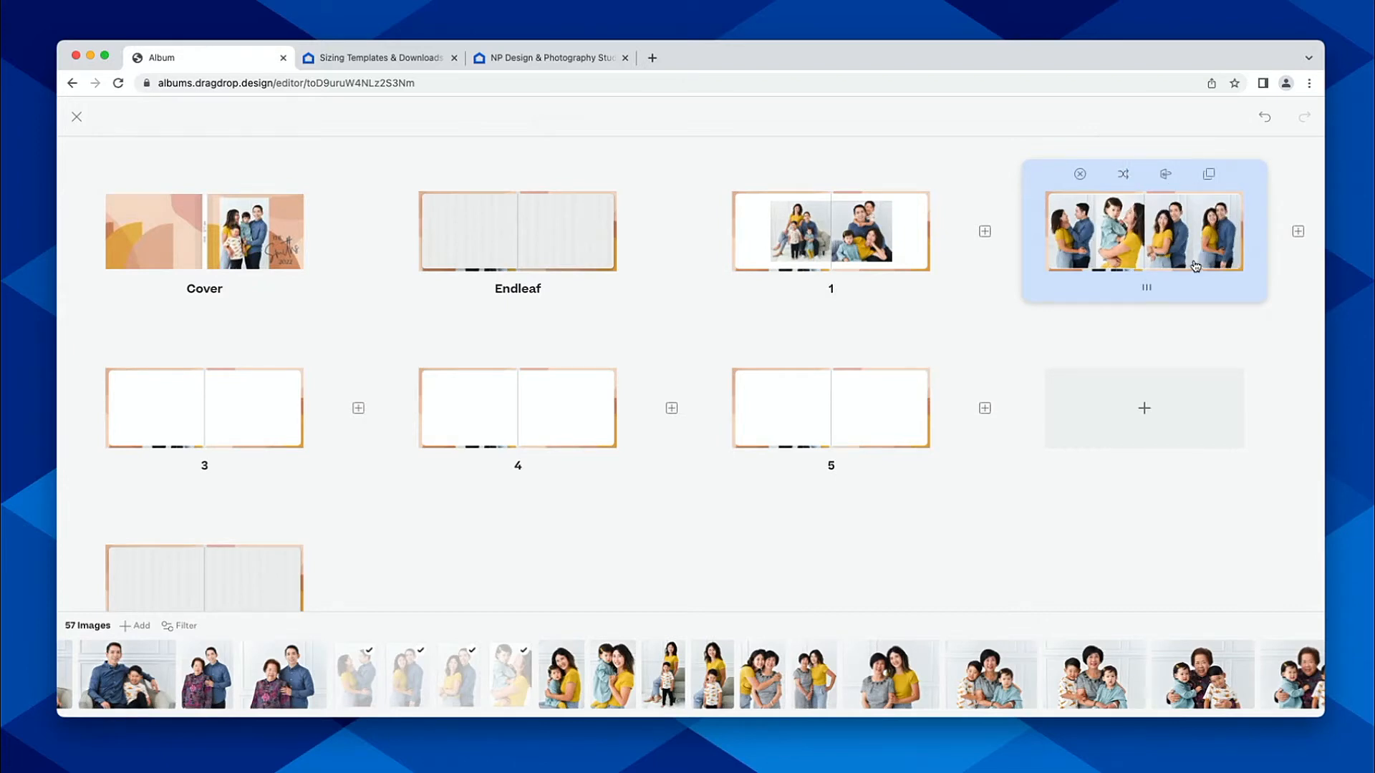
Open spread 2 for editing and remove the image box holding the mother-and-child photo
left_click(1142, 235)
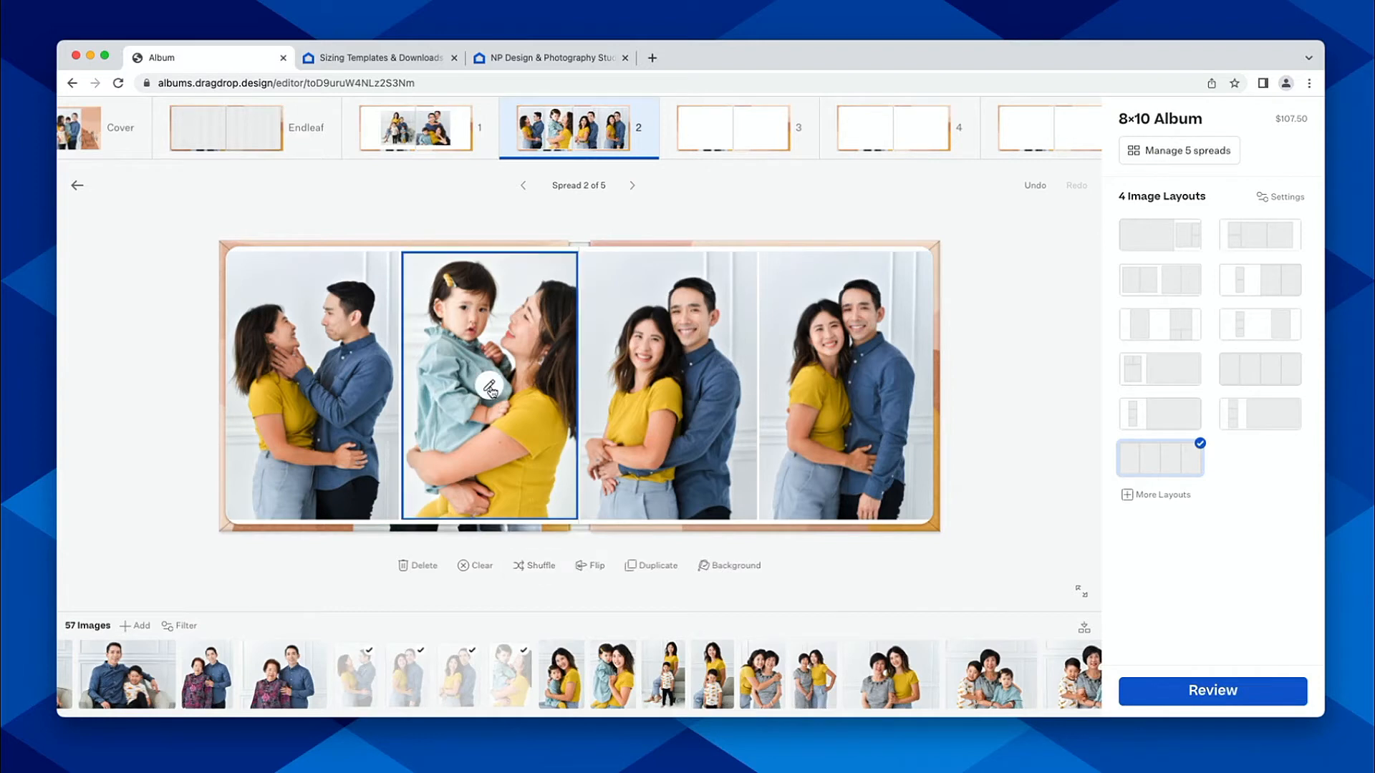
left_click(490, 388)
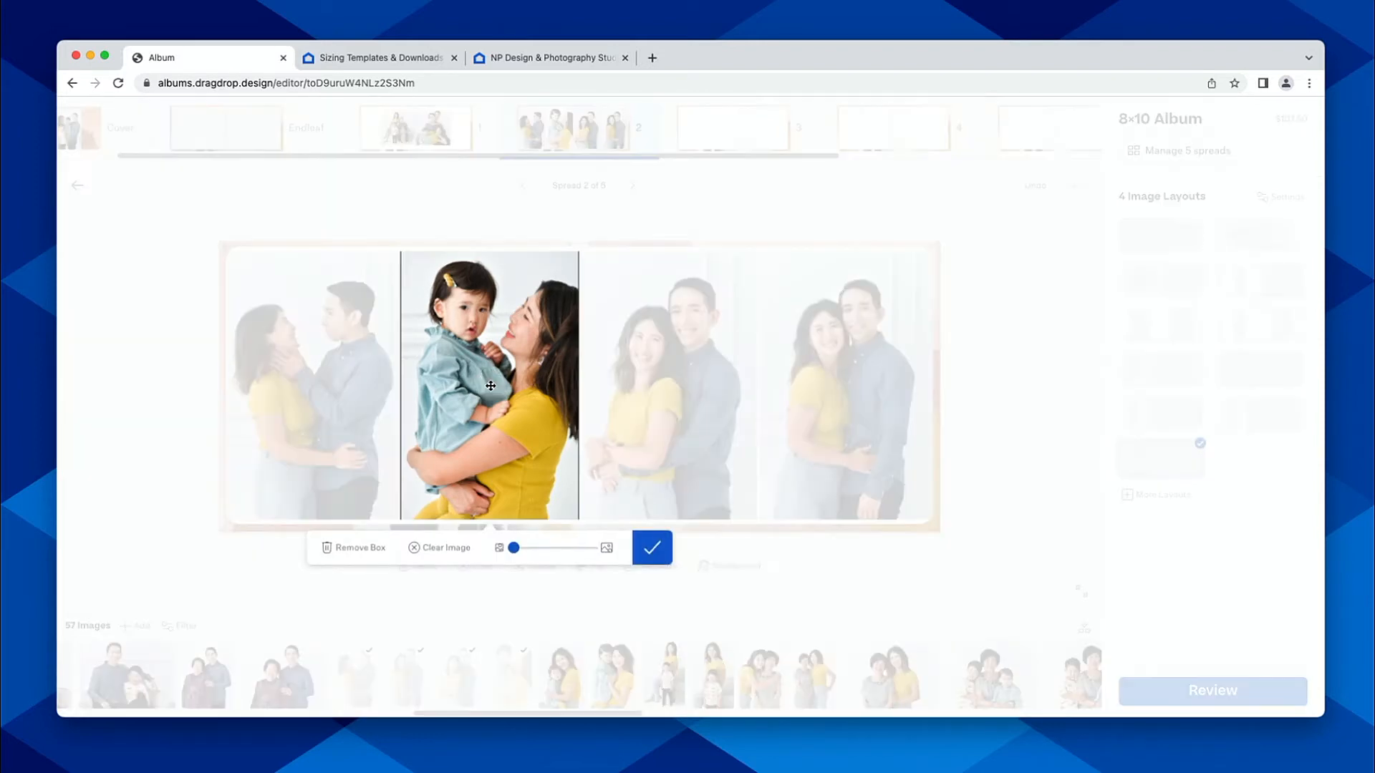
left_click(385, 551)
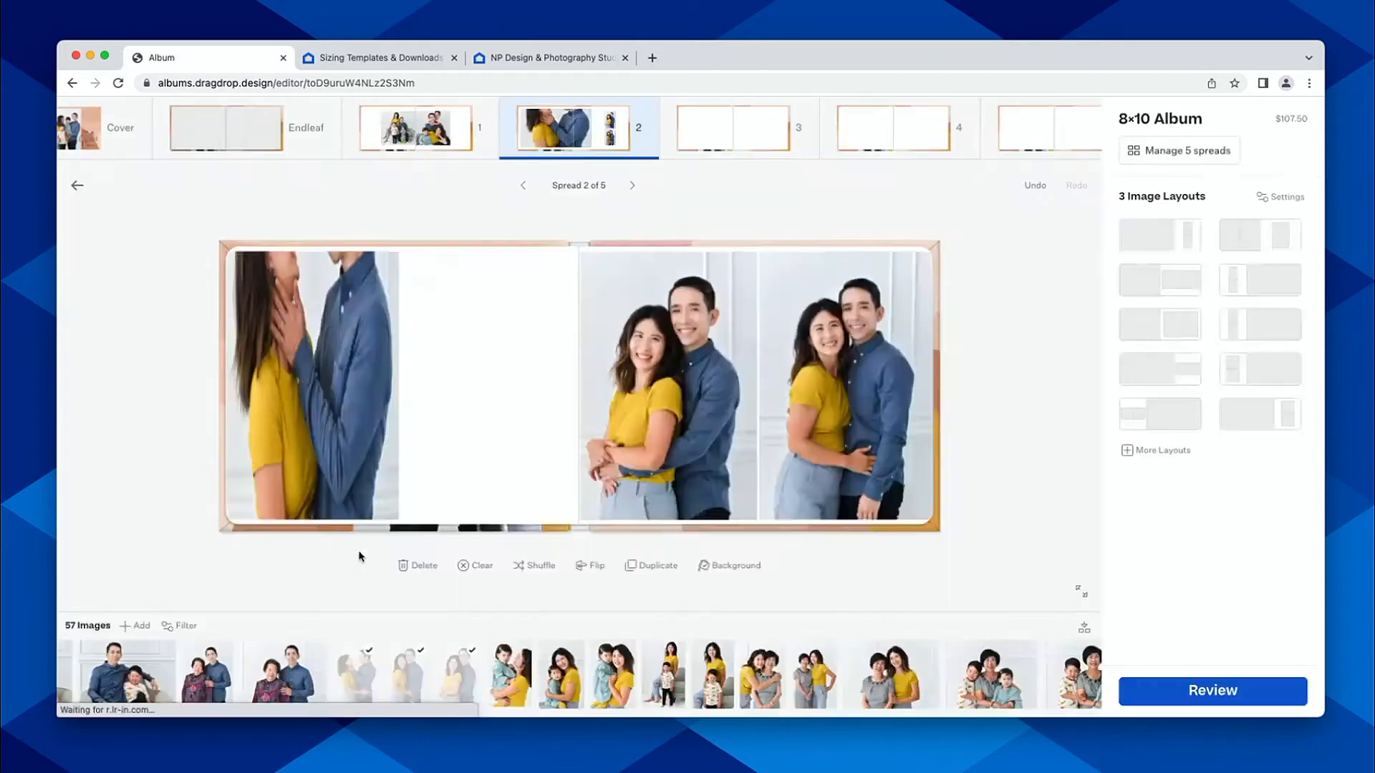
Shuffle spread 2's three-image layout until one portrait fills the first page and two photos sit side by side on the second
left_click(525, 567)
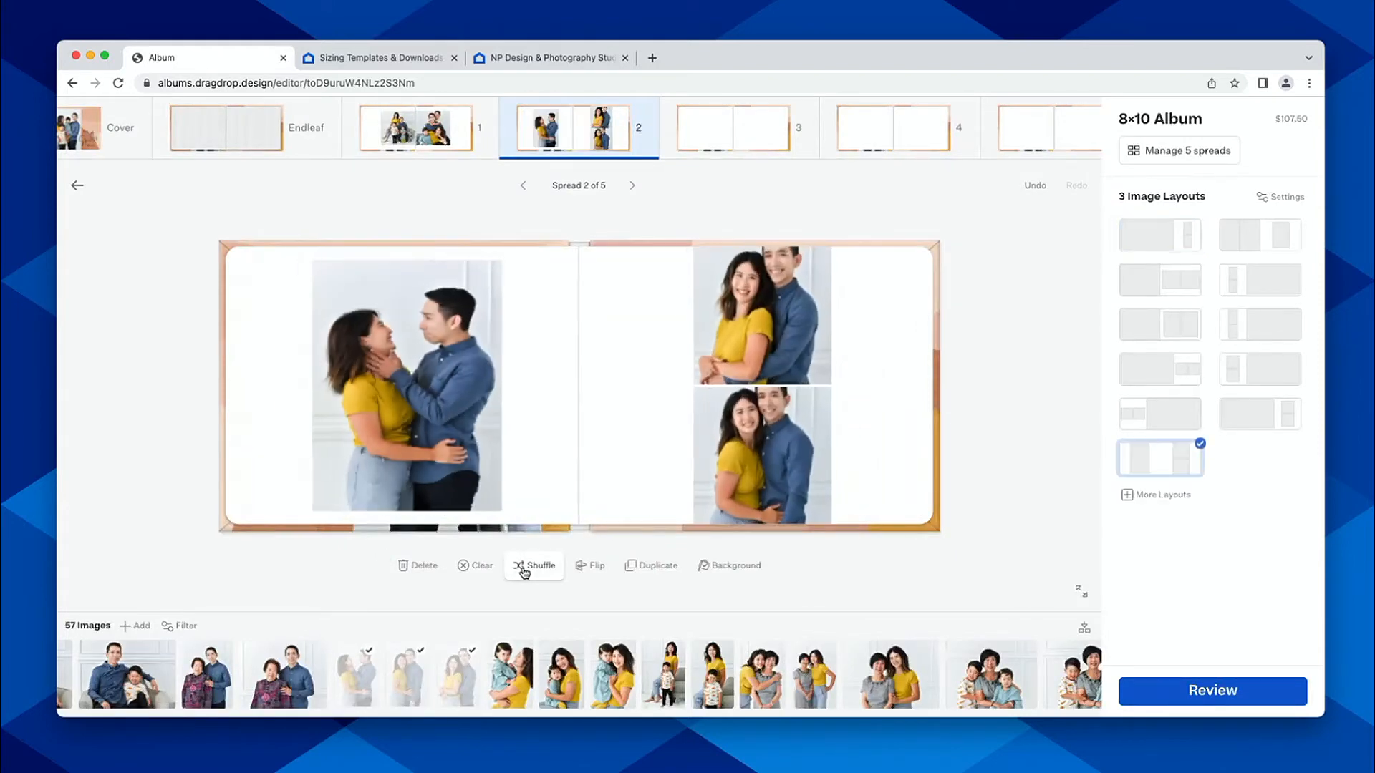
left_click(525, 569)
left_click(526, 569)
left_click(526, 569)
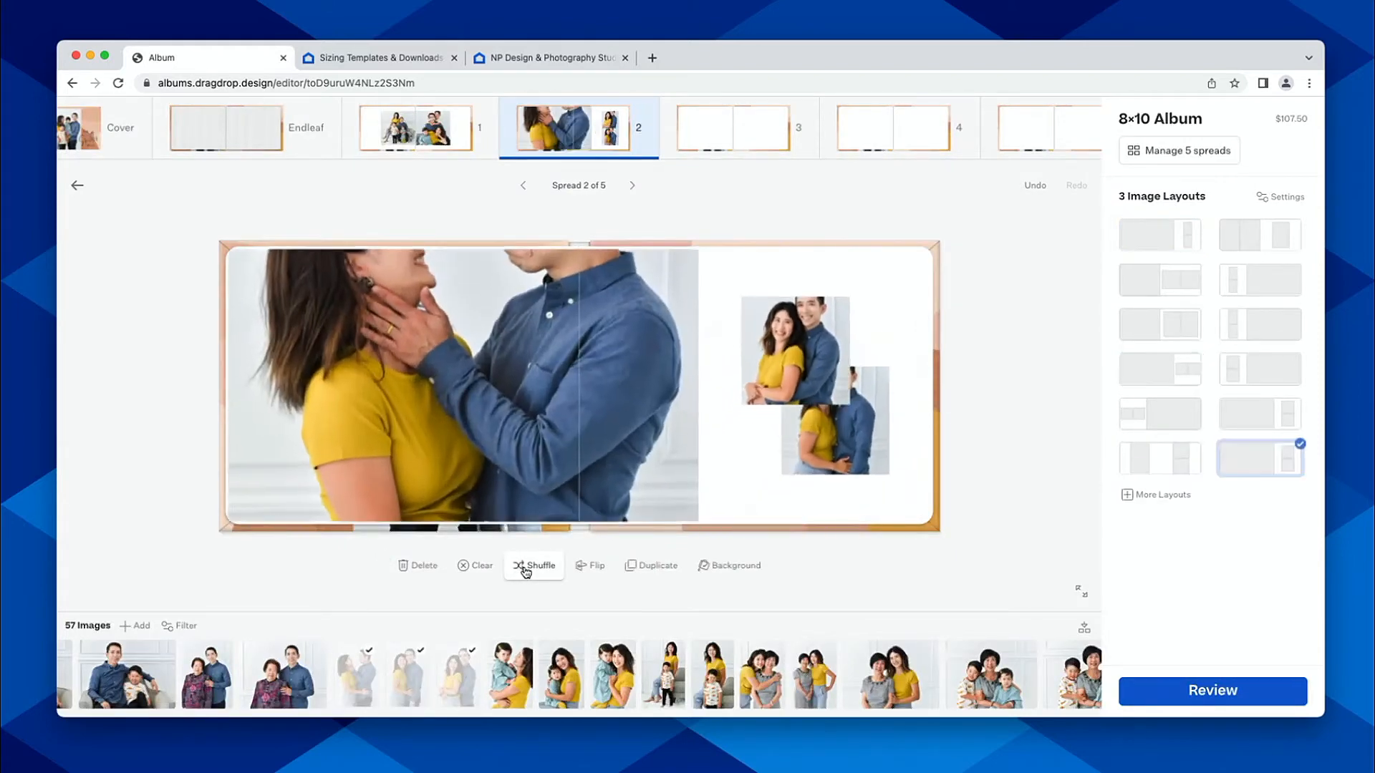
left_click(526, 569)
left_click(526, 569)
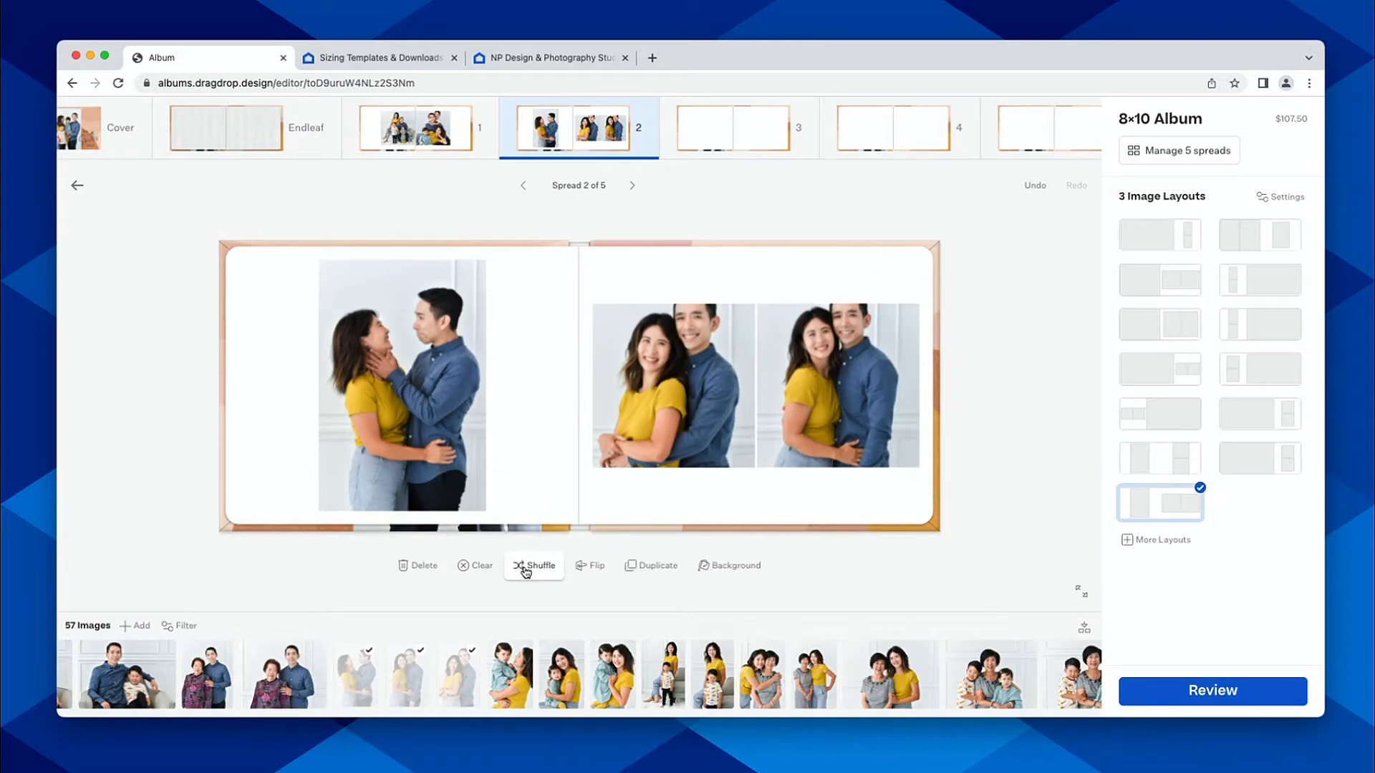
Shift the two cropped couple photos on spread 2's second page downward in their frames so both heads are fully included
left_click(721, 379)
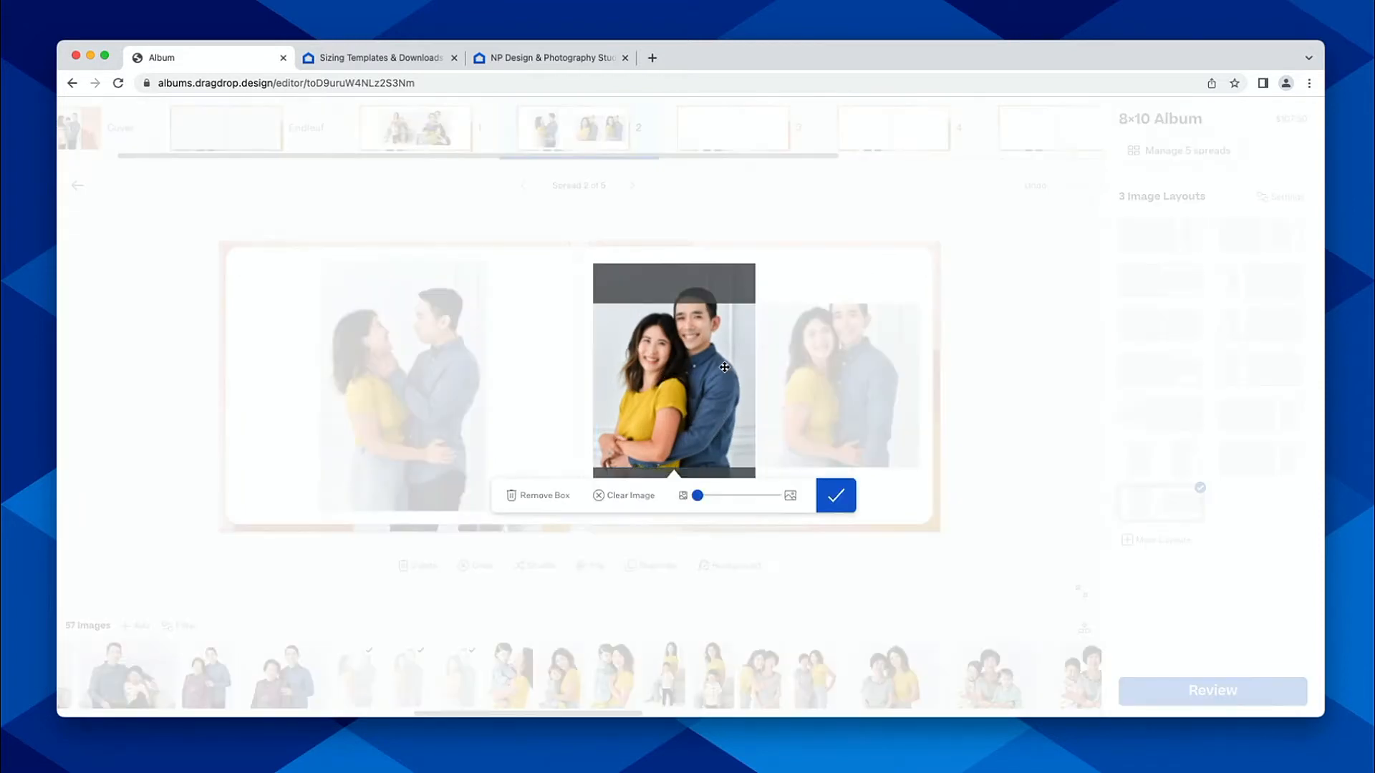
left_click_drag(725, 367, 724, 394)
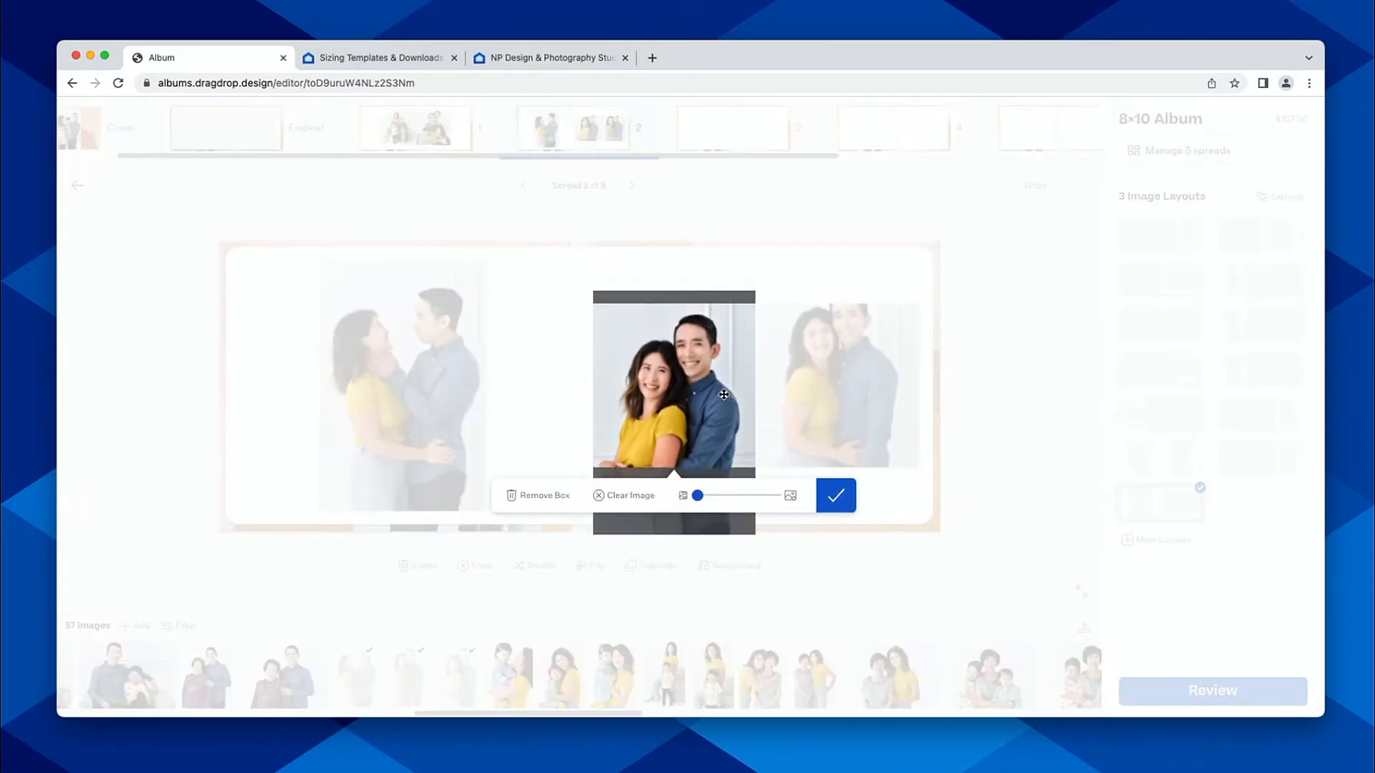
left_click(835, 495)
left_click(895, 351)
left_click_drag(895, 352, 894, 380)
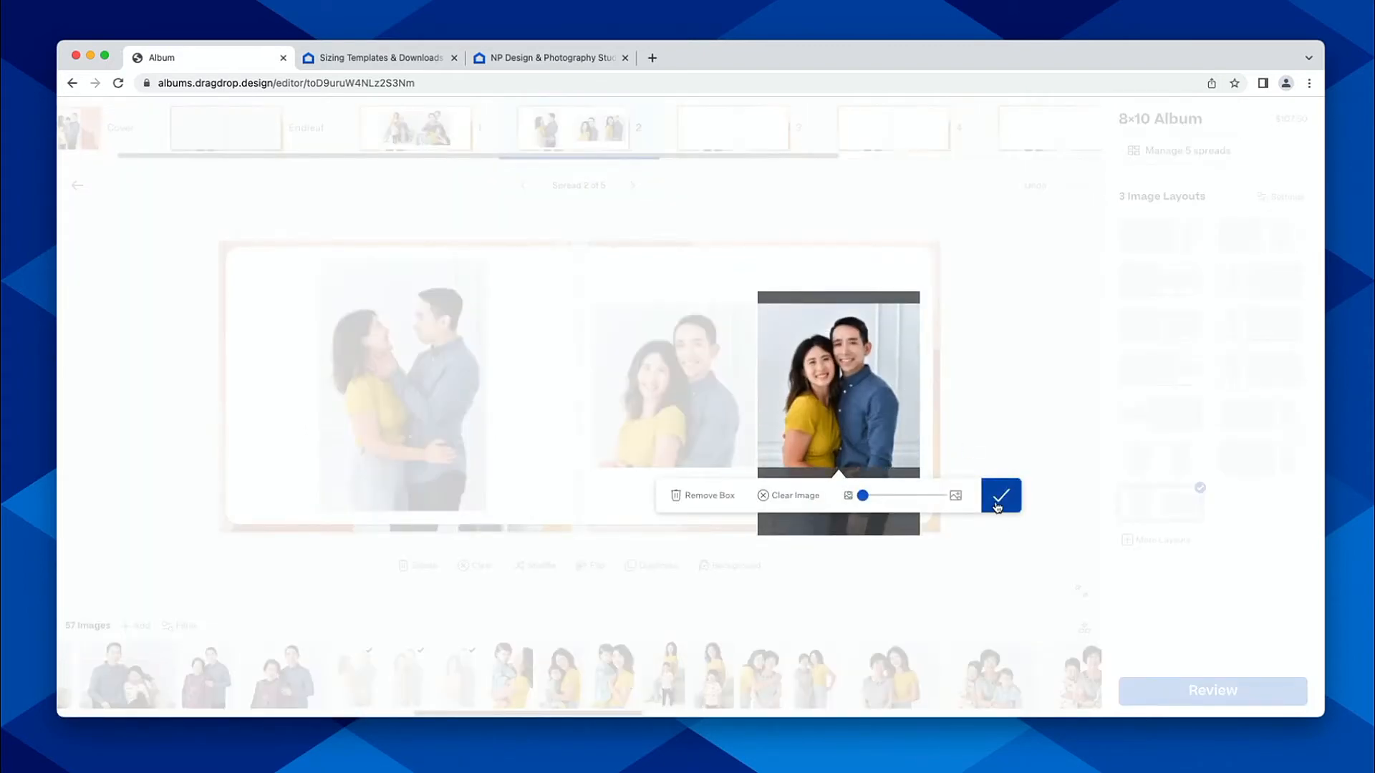
left_click(998, 502)
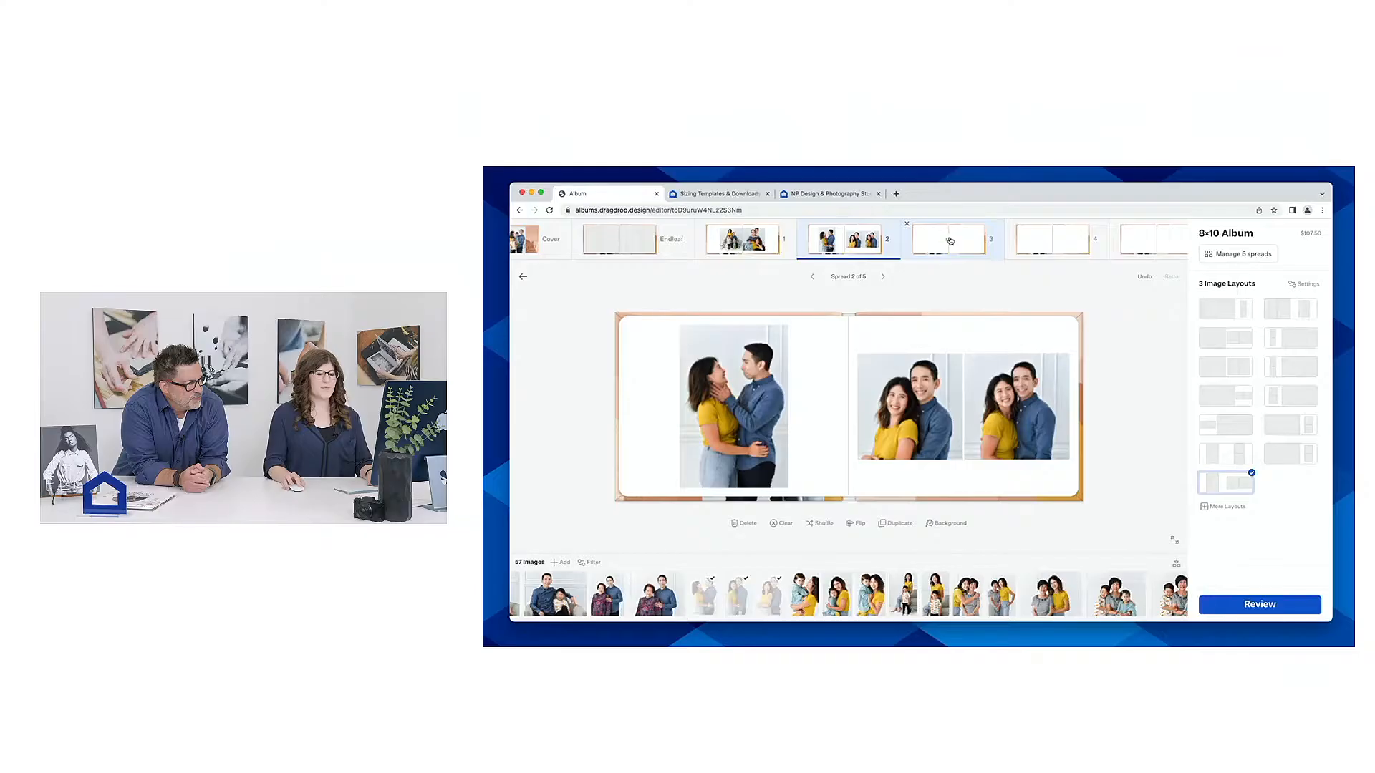
Open blank spread 3 and place two mother-and-child photos from the gallery on it
left_click(732, 128)
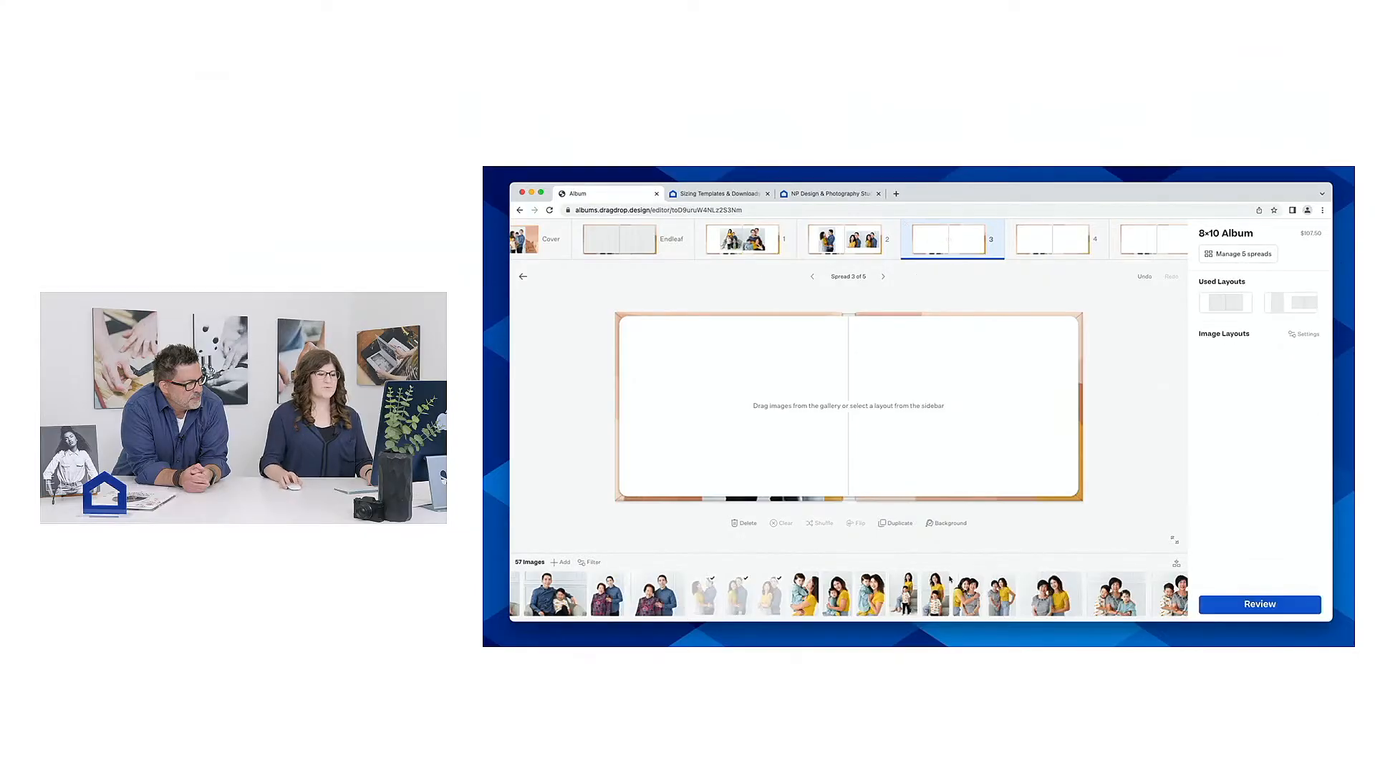
left_click_drag(746, 691, 743, 693)
left_click_drag(956, 607, 892, 434)
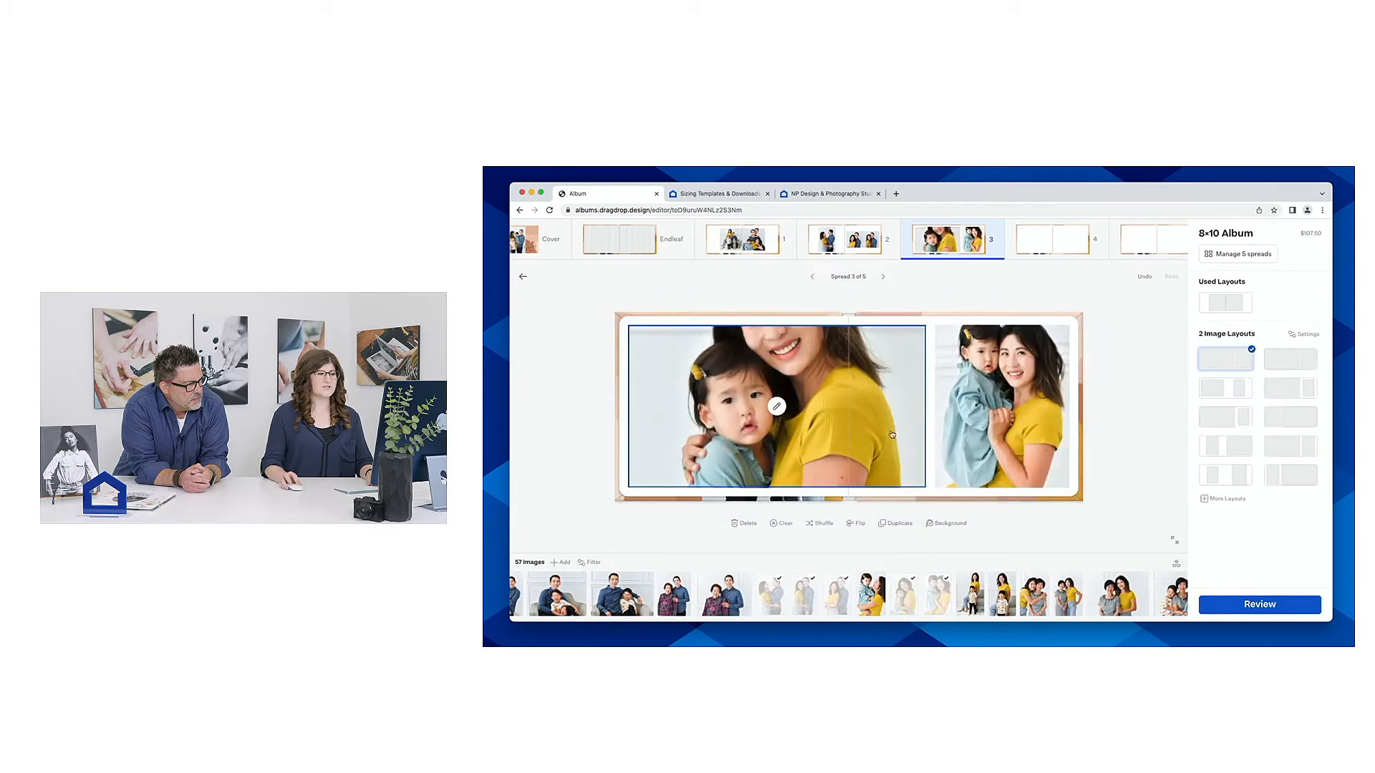
Try shuffled layouts on spread 3, and apply the two-image layout with equal photos meeting at the centre fold
left_click(821, 524)
left_click(823, 525)
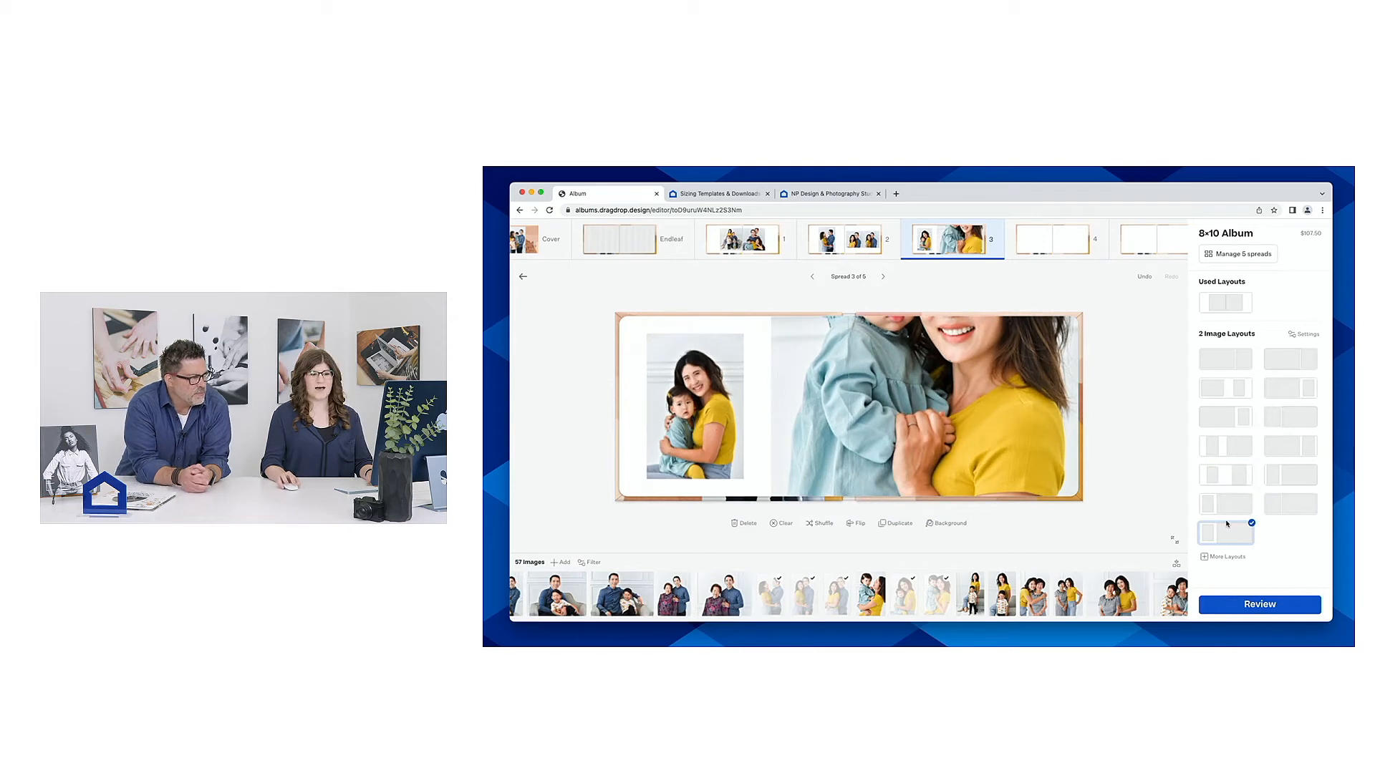
left_click(1216, 560)
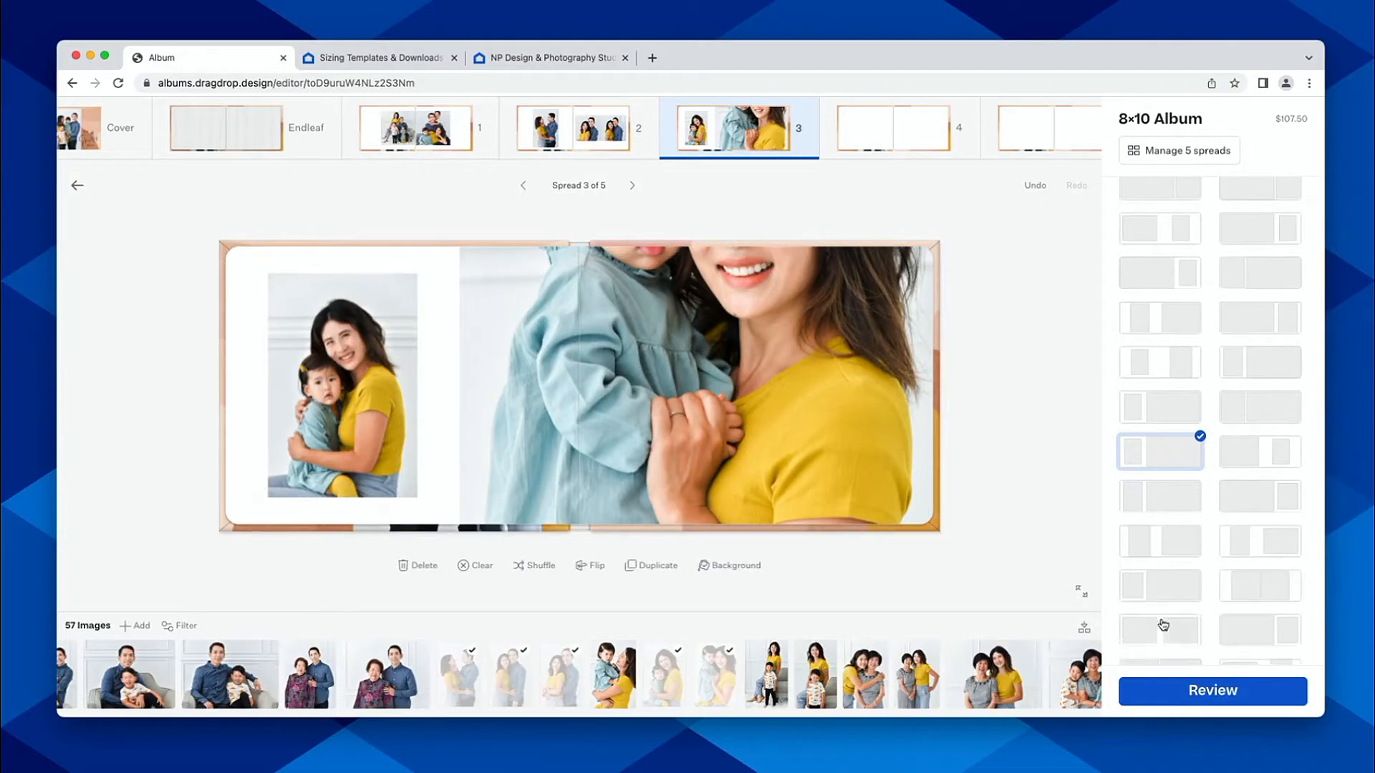
scroll(1191, 508, "down", 3)
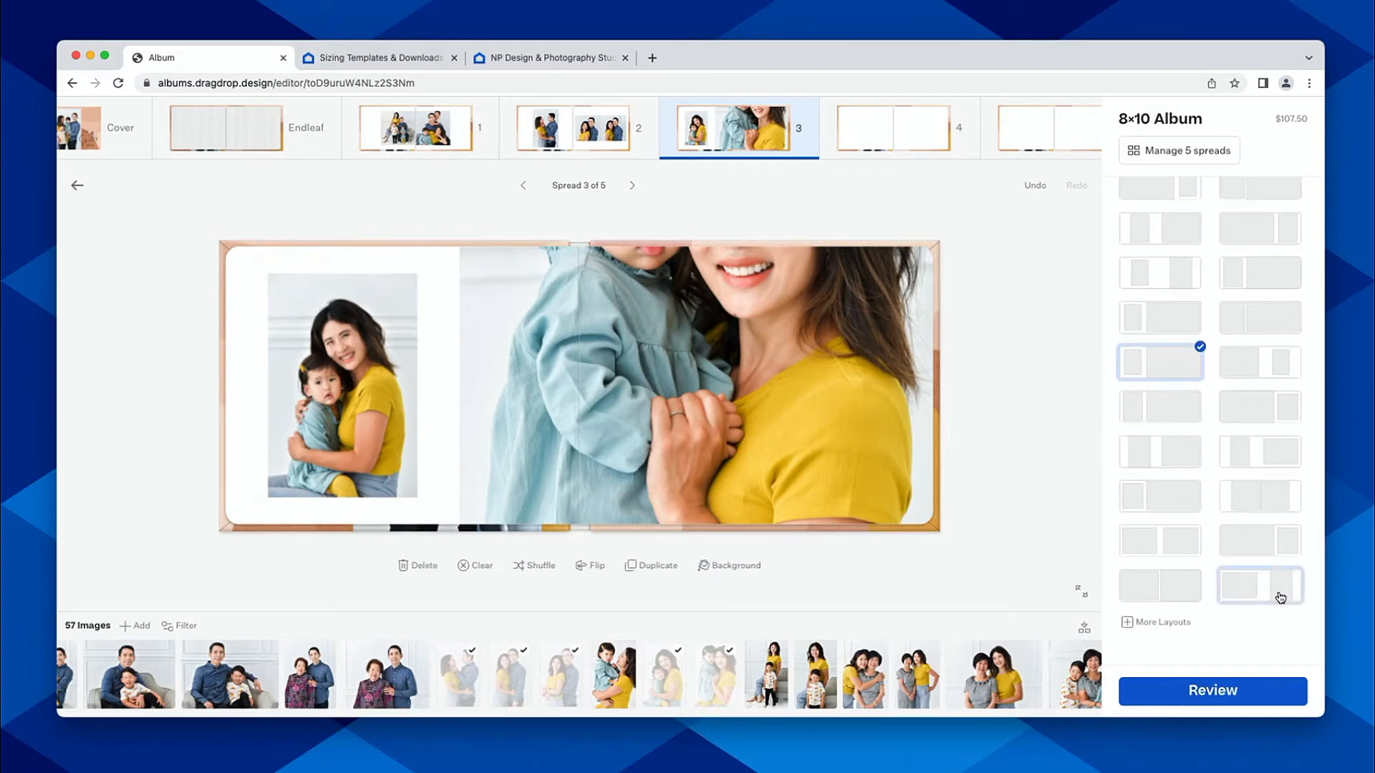
left_click(1269, 505)
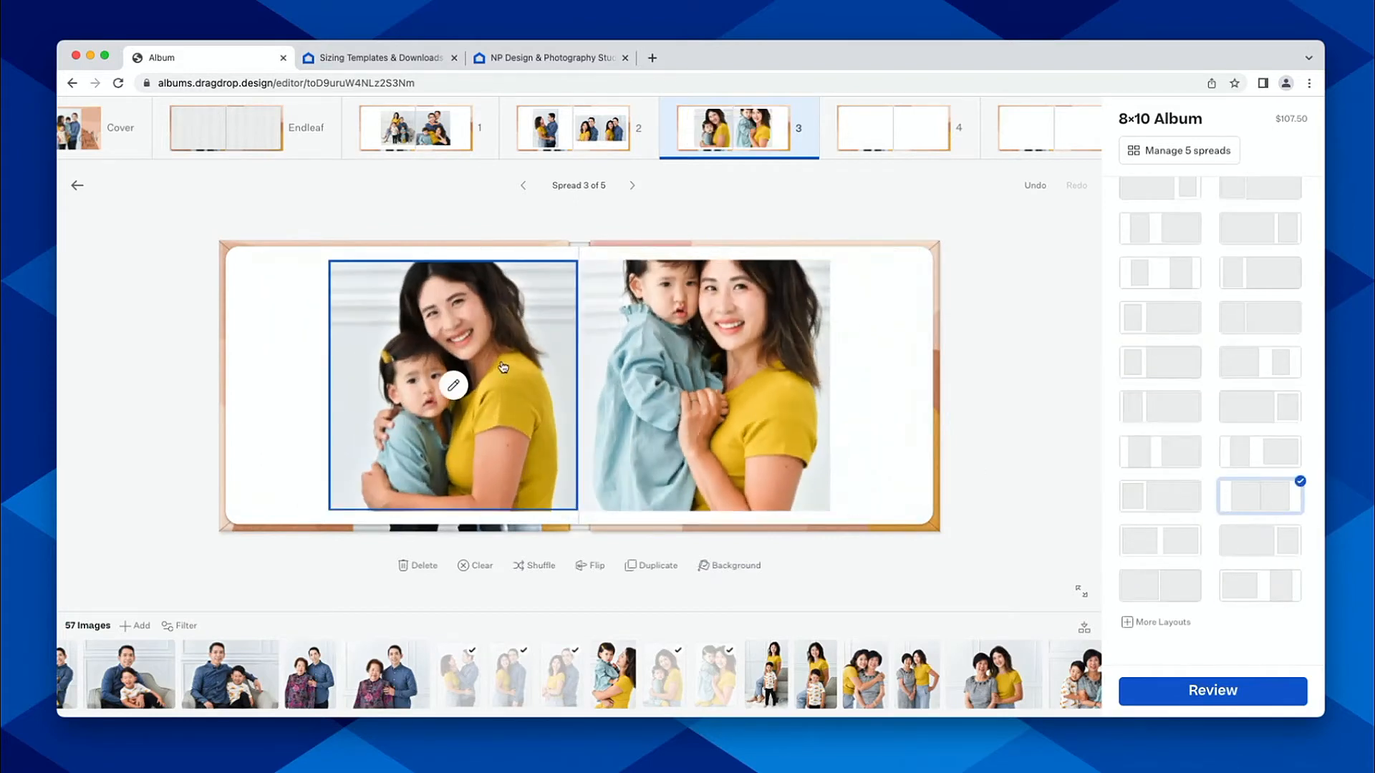
Shift both mother-and-child photos on spread 3 downward in their frames to leave more room above the heads
left_click(716, 315)
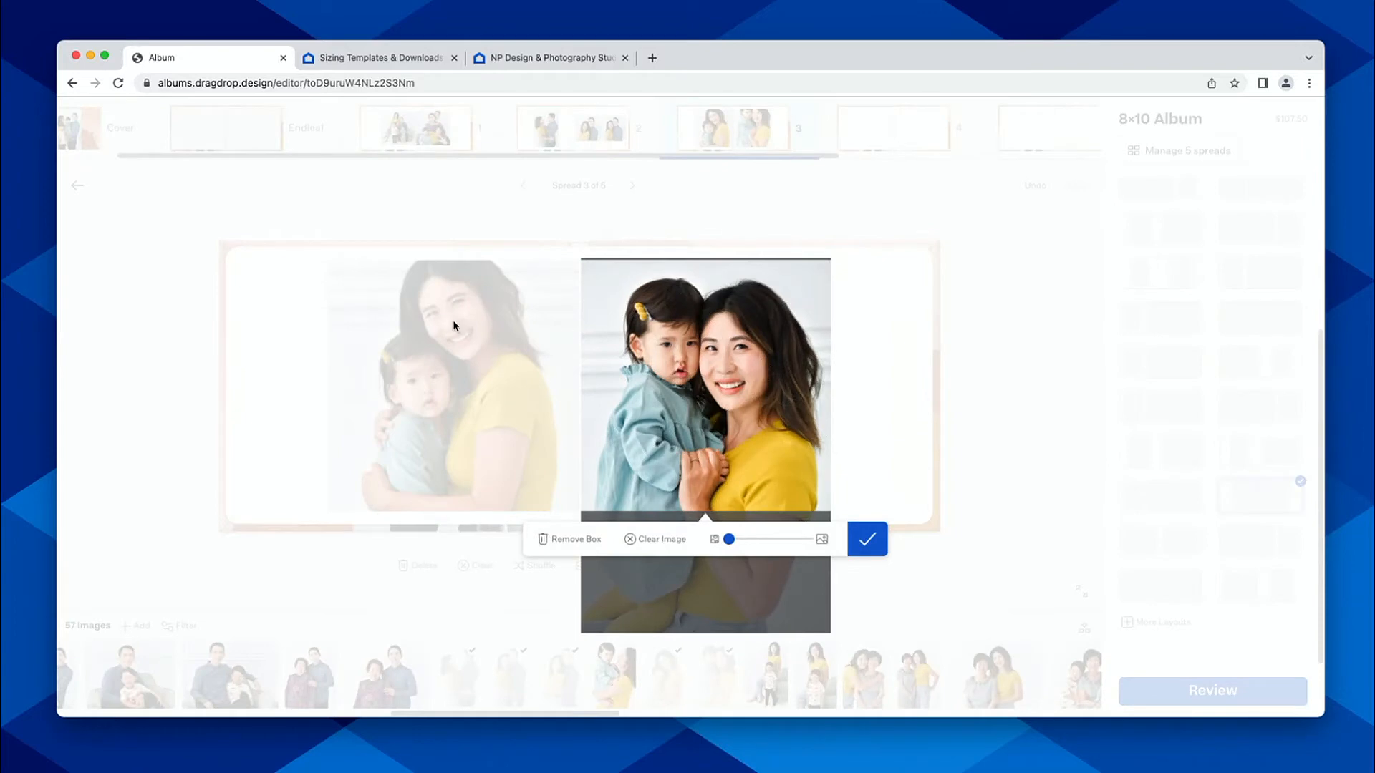
left_click(452, 325)
left_click(454, 383)
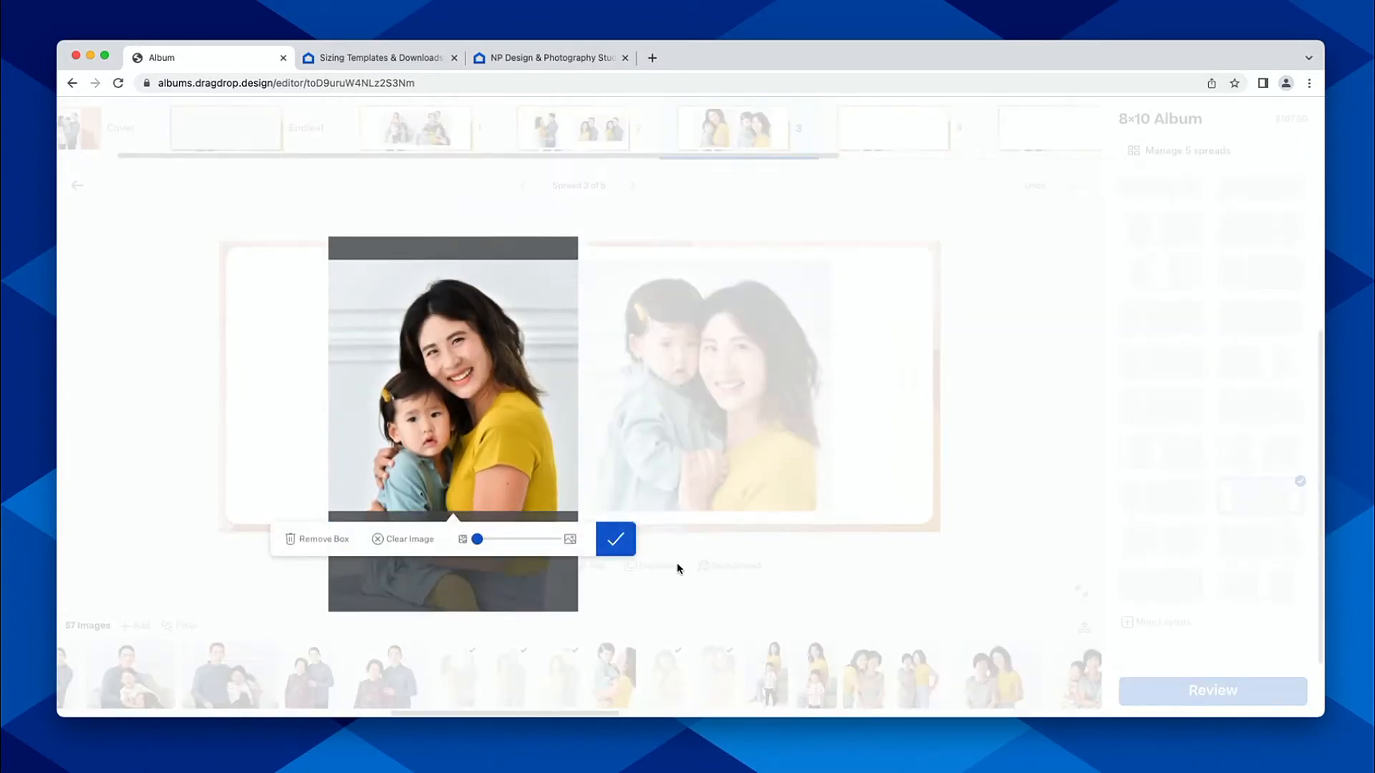
left_click(615, 539)
Open blank spread 4 and place three photos of the hugging brother and sister from the gallery on it
left_click(927, 145)
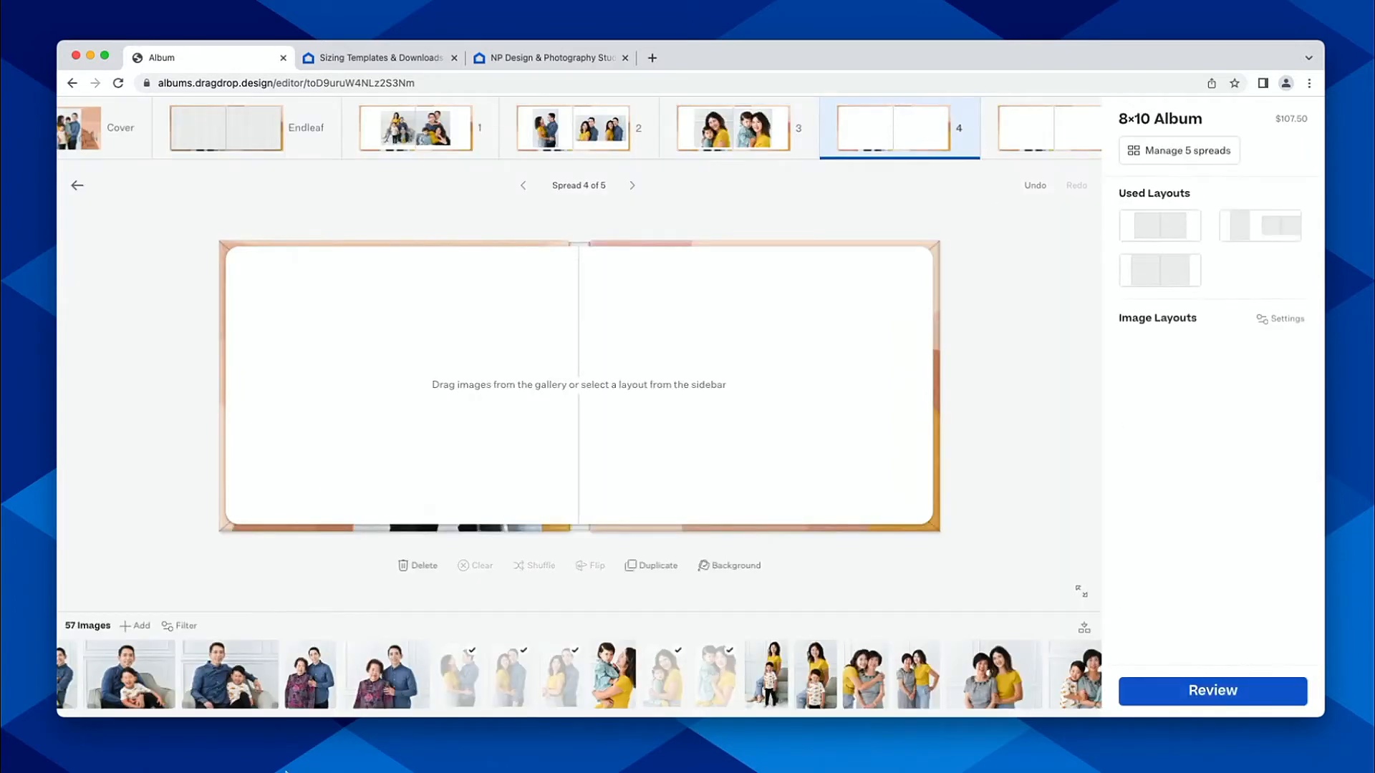
scroll(357, 680, "left", 10)
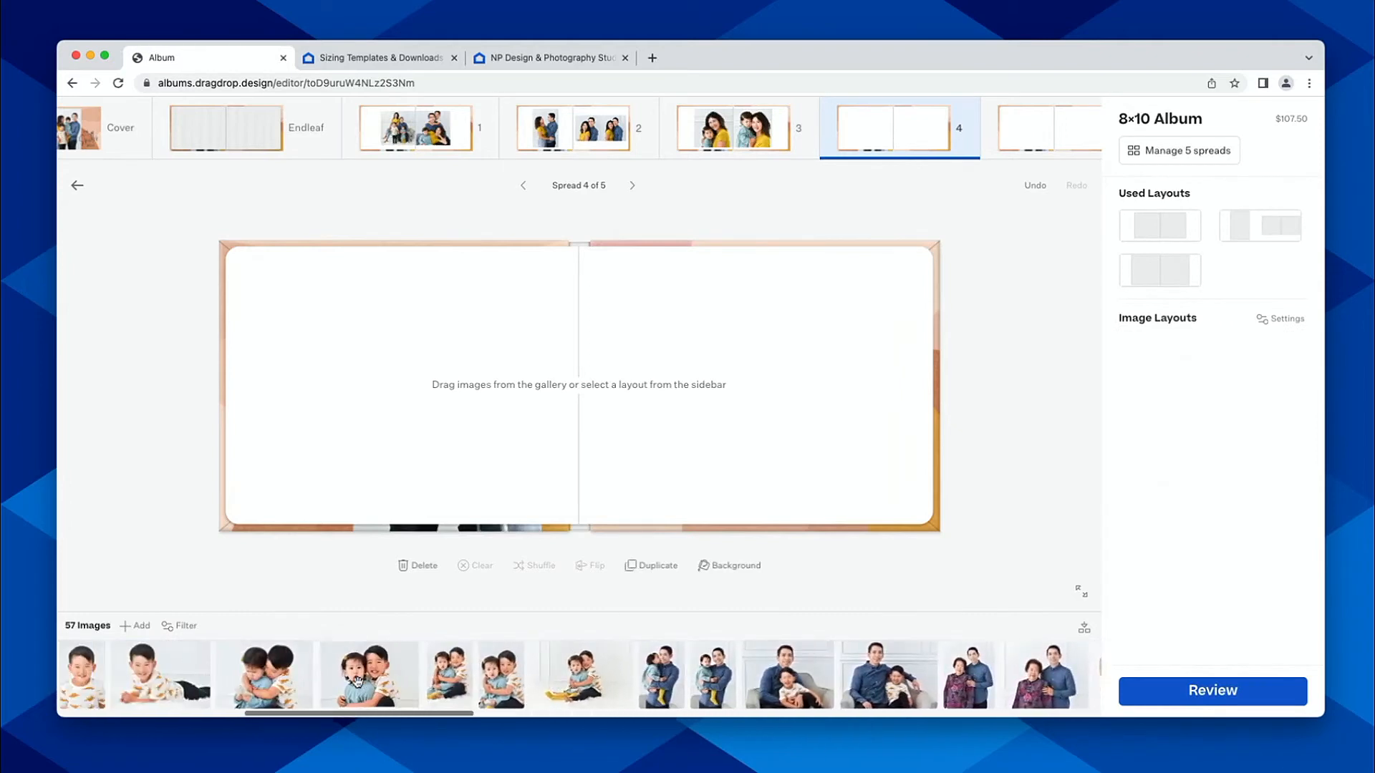
left_click(631, 673)
left_click(550, 673, "super")
left_click(489, 676, "super")
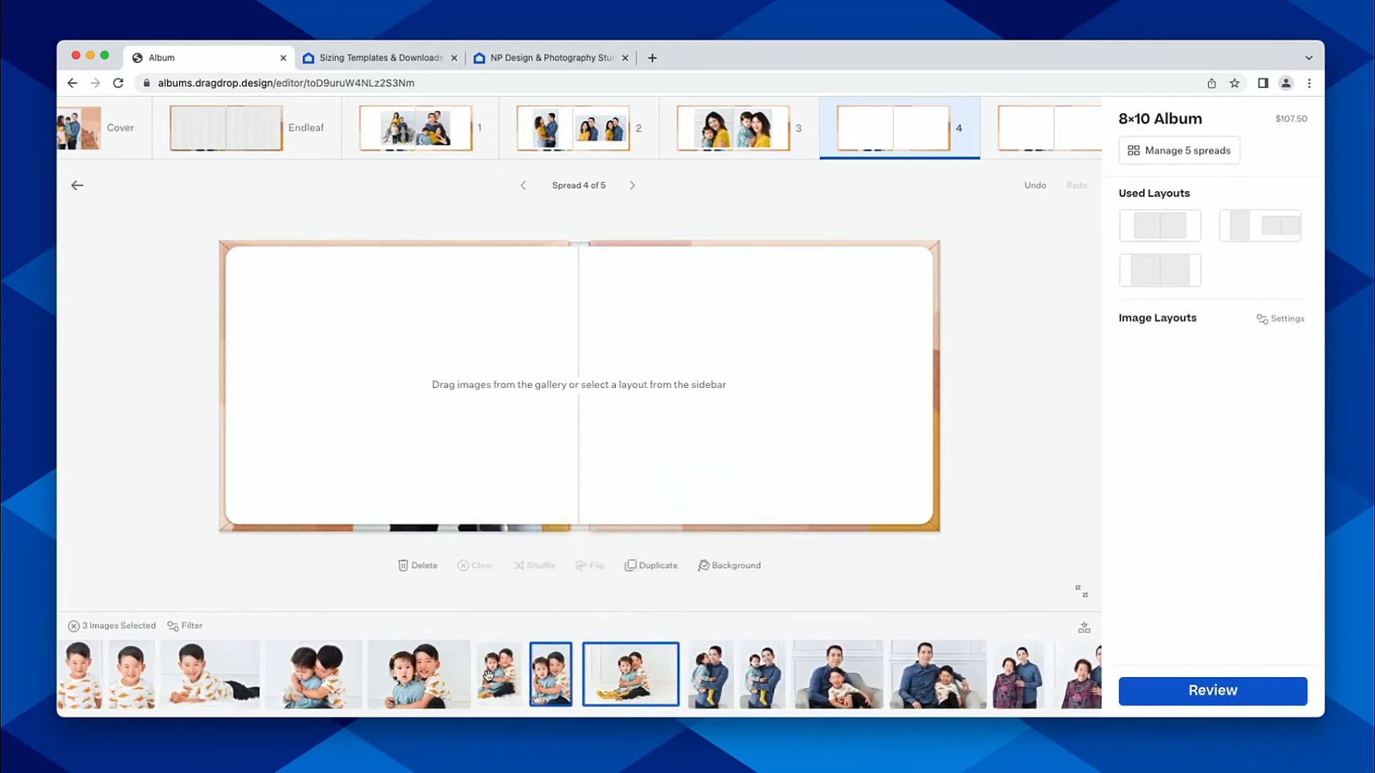
left_click_drag(673, 687, 647, 483)
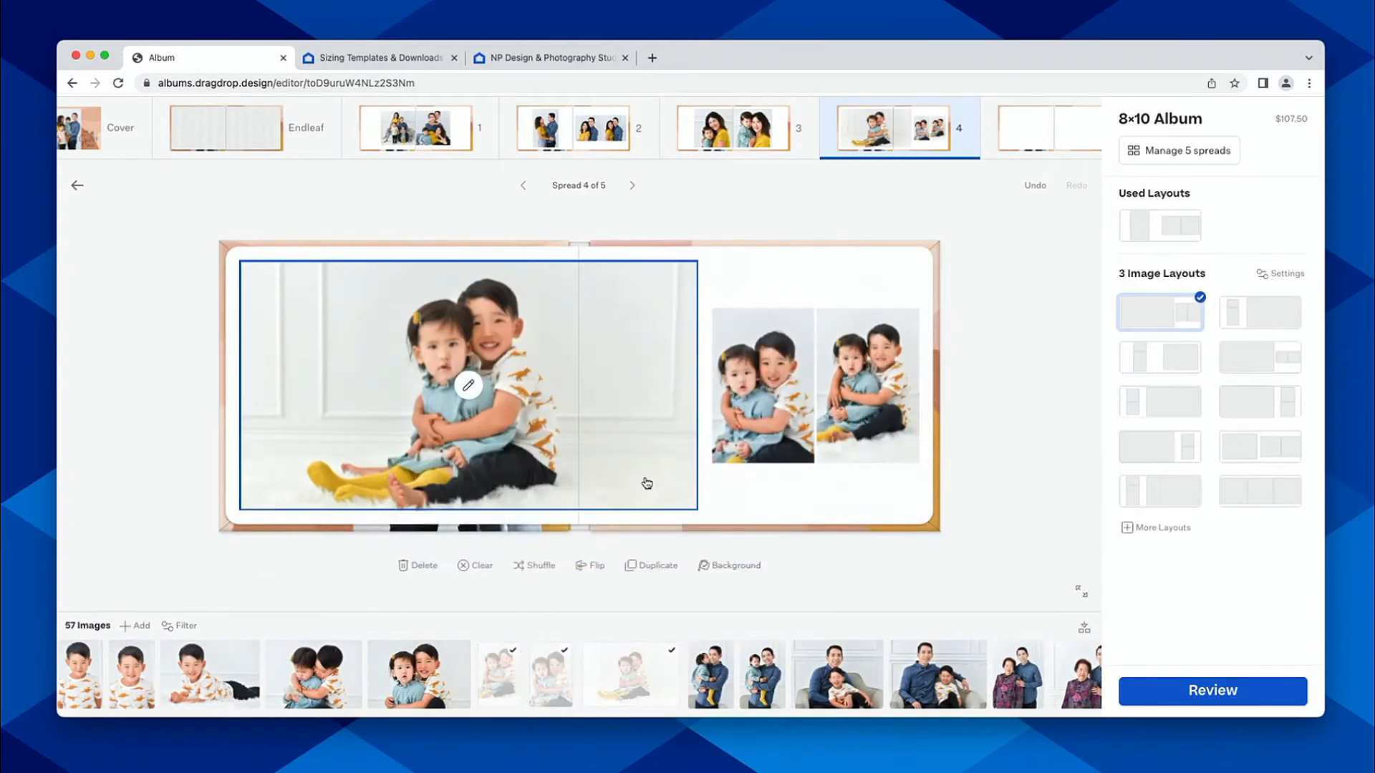
Open blank spread 5 and place the photos of the seated girl in blue and the boy on the chair
left_click(1056, 136)
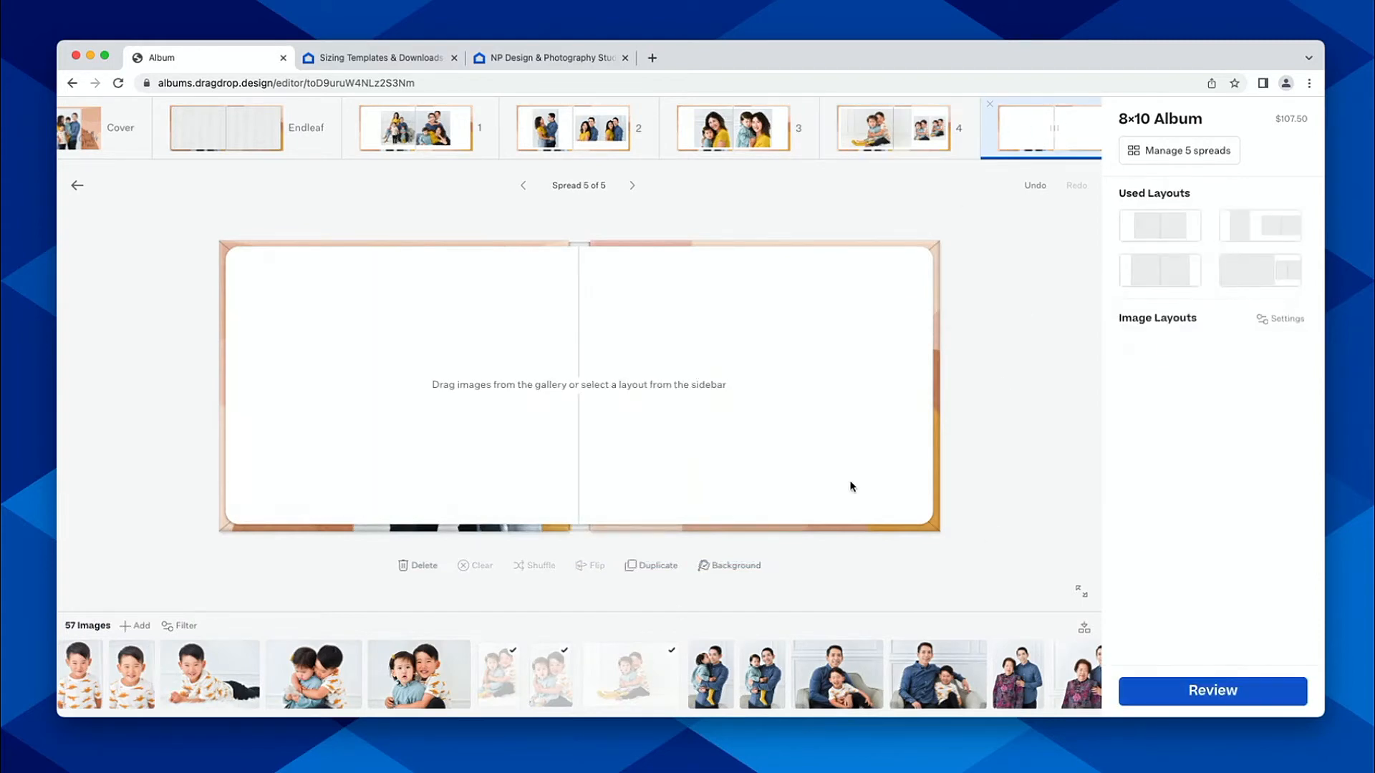
scroll(337, 673, "left", 10)
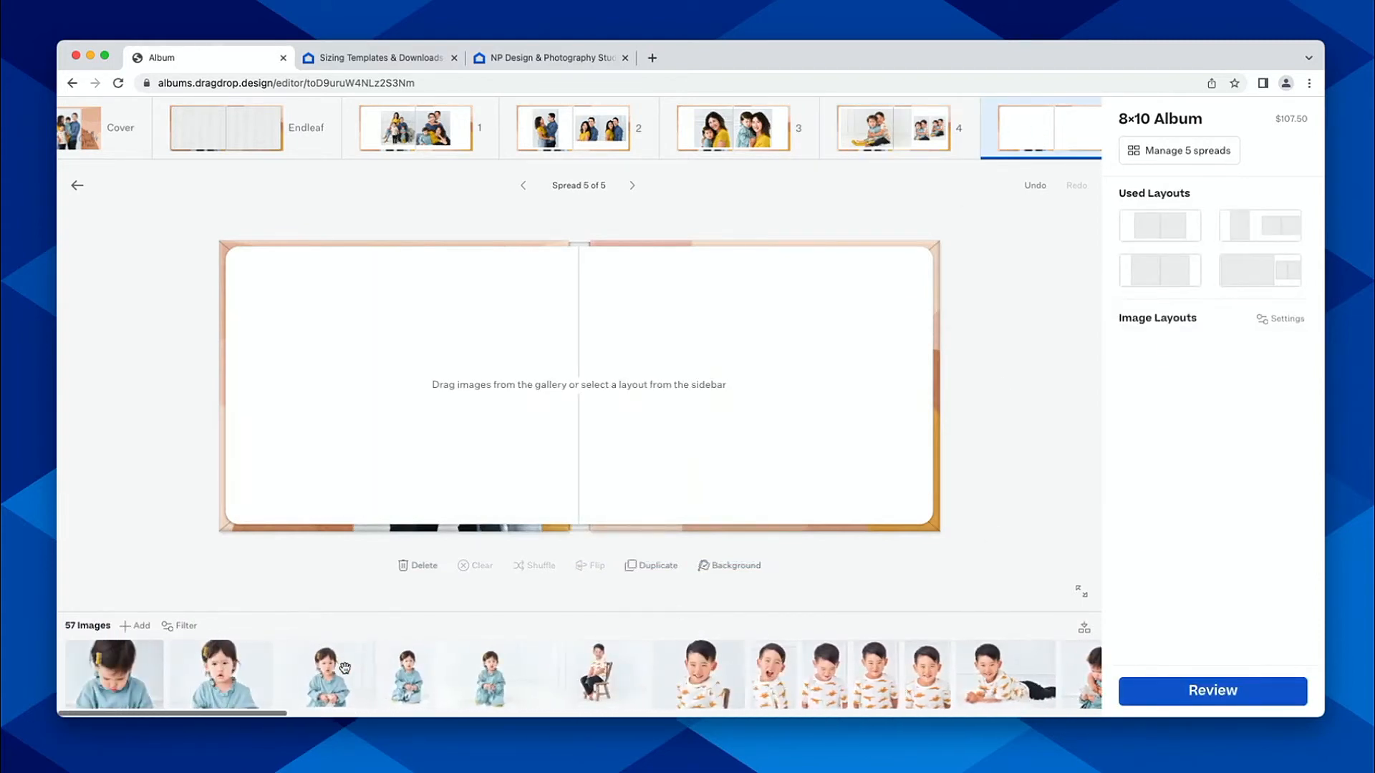
left_click(340, 671)
left_click(608, 677)
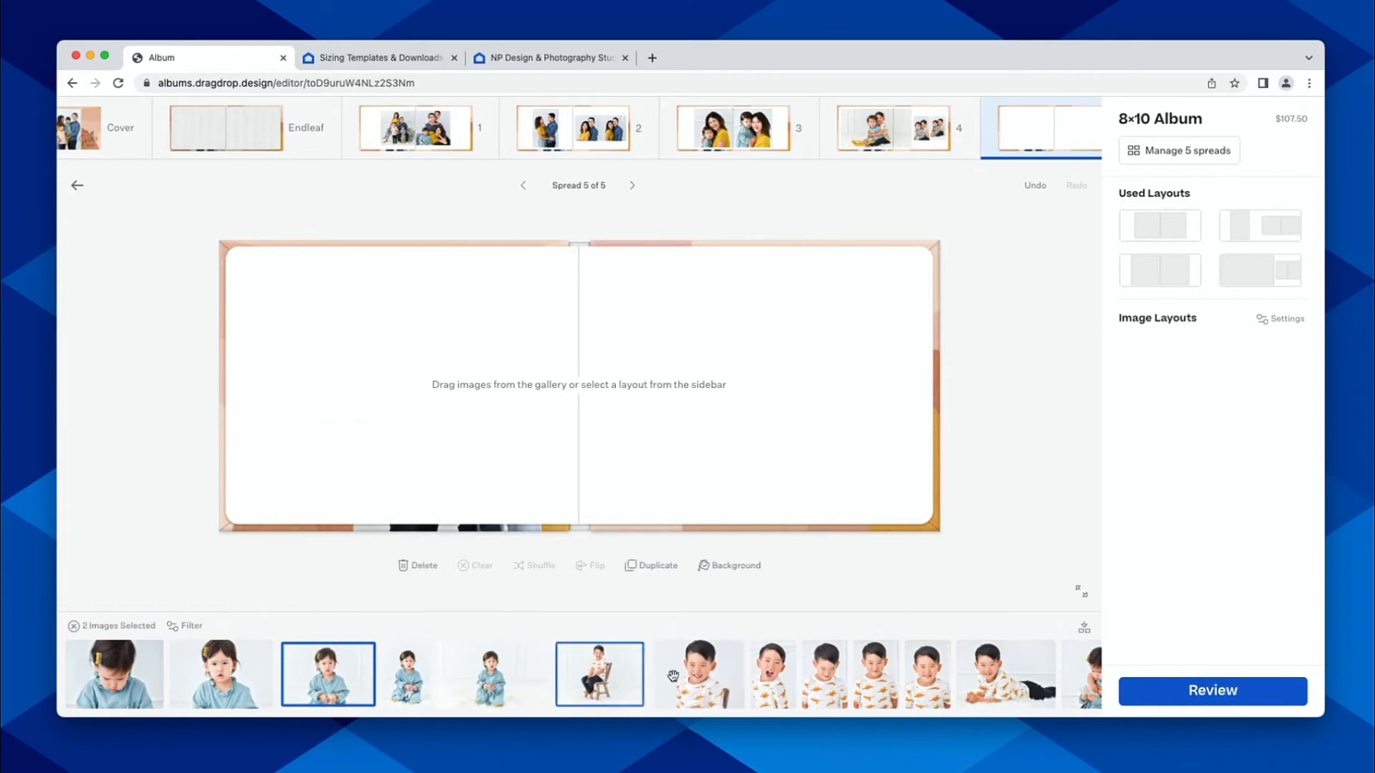
left_click_drag(608, 676, 629, 358)
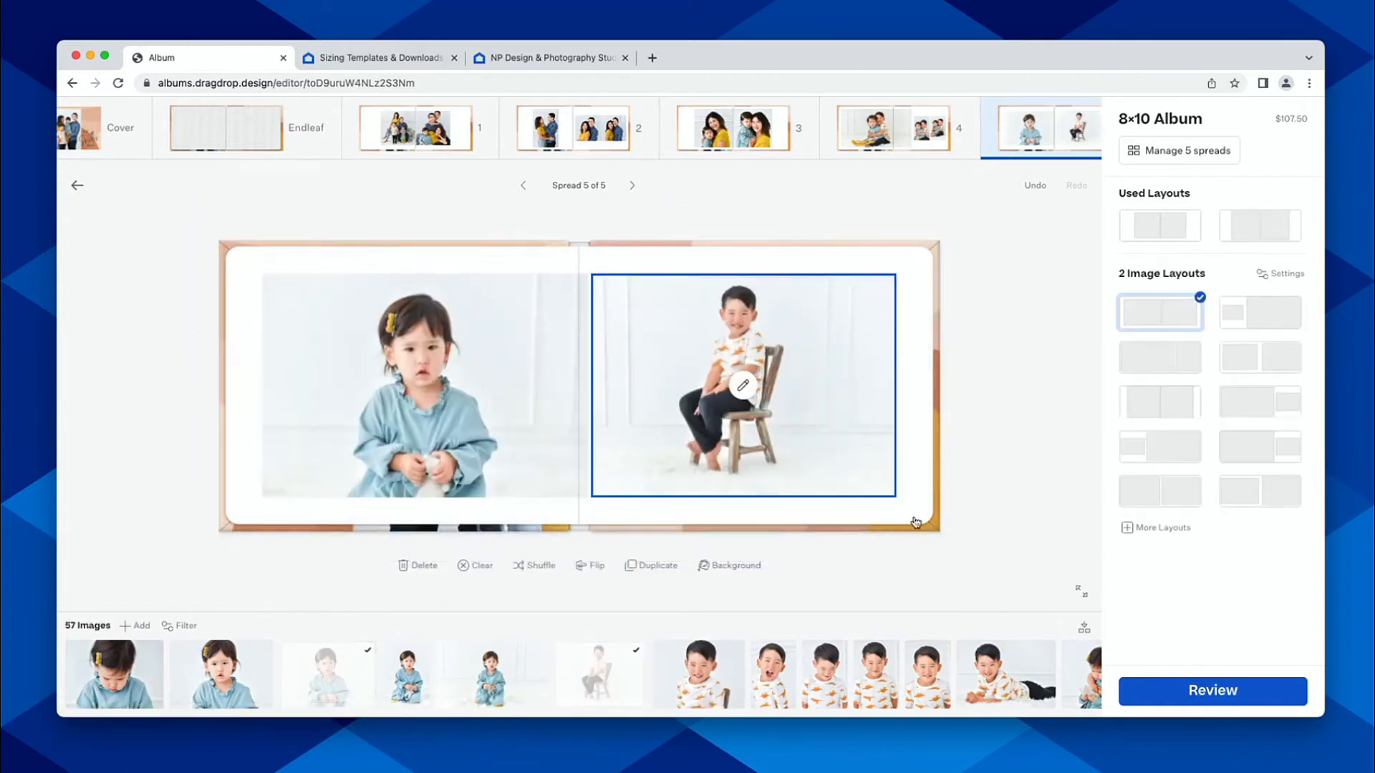
Replace the boy-on-chair photo on spread 5 with the gallery photo of the boy lying on the rug
scroll(953, 144, "right", 1)
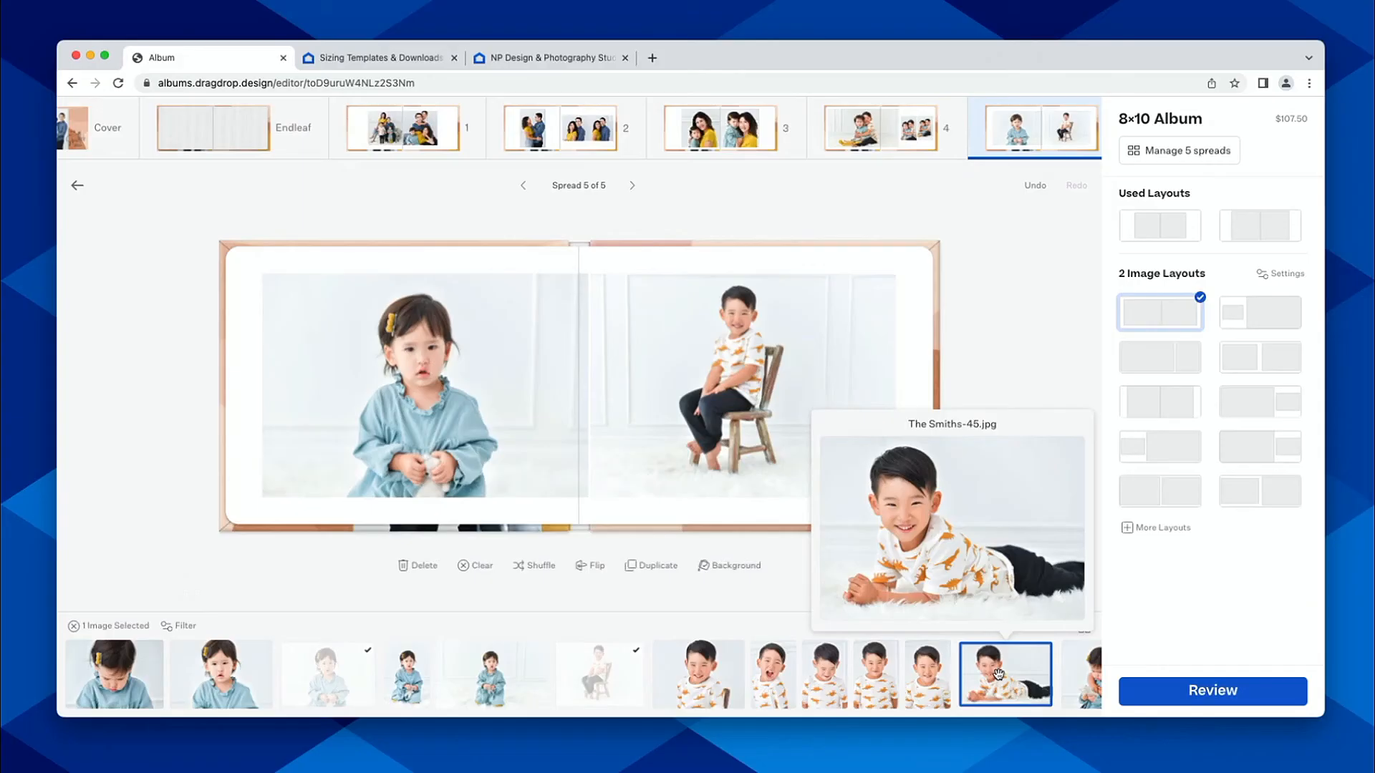
mouse_move(877, 676)
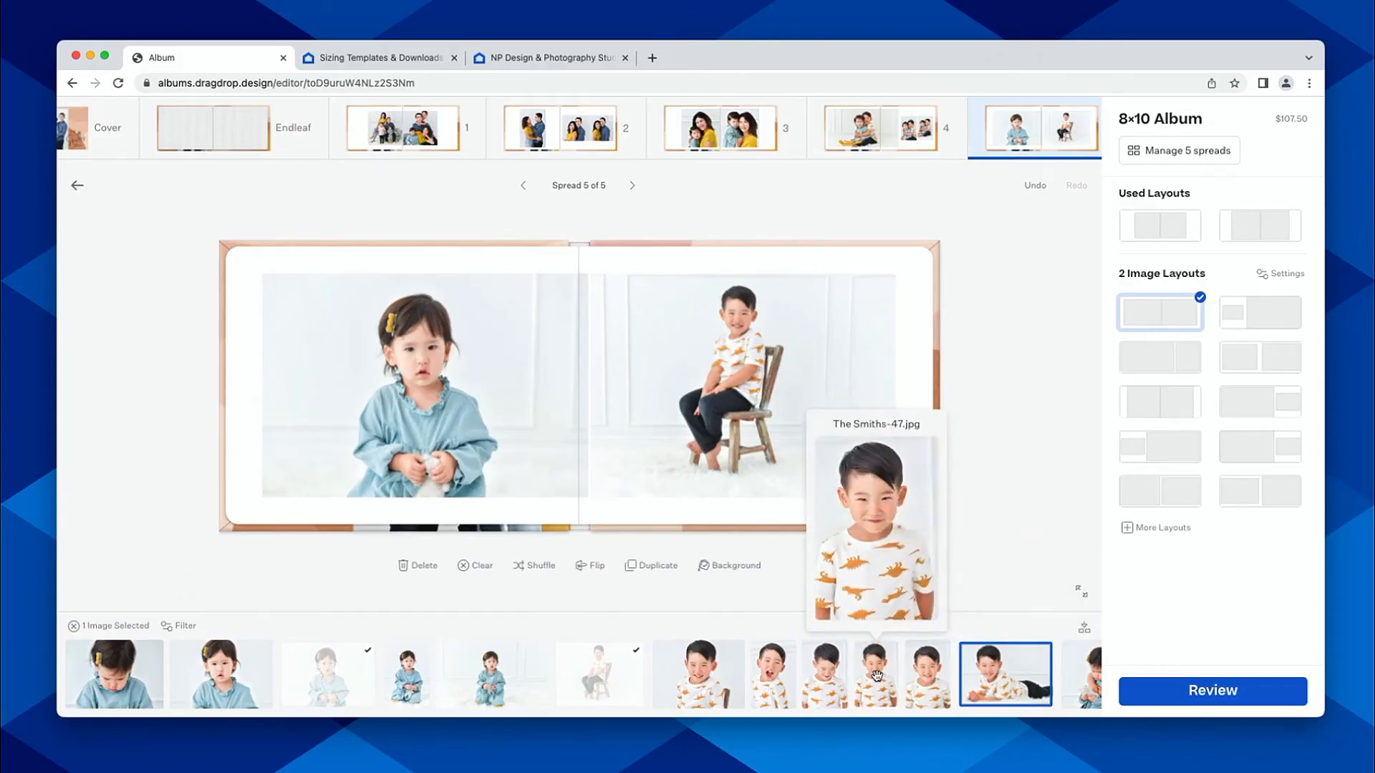
mouse_move(825, 673)
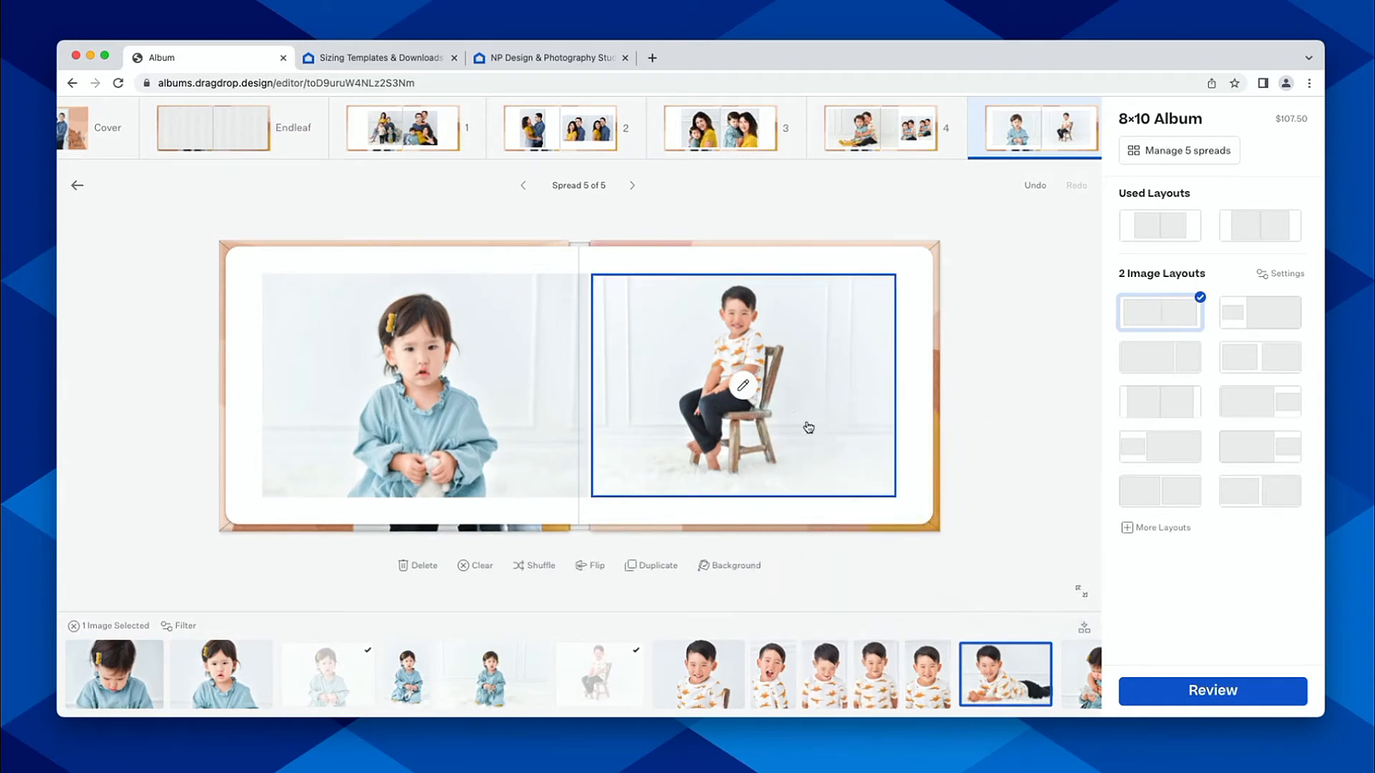
scroll(841, 712, "right", 1)
left_click_drag(963, 671, 799, 326)
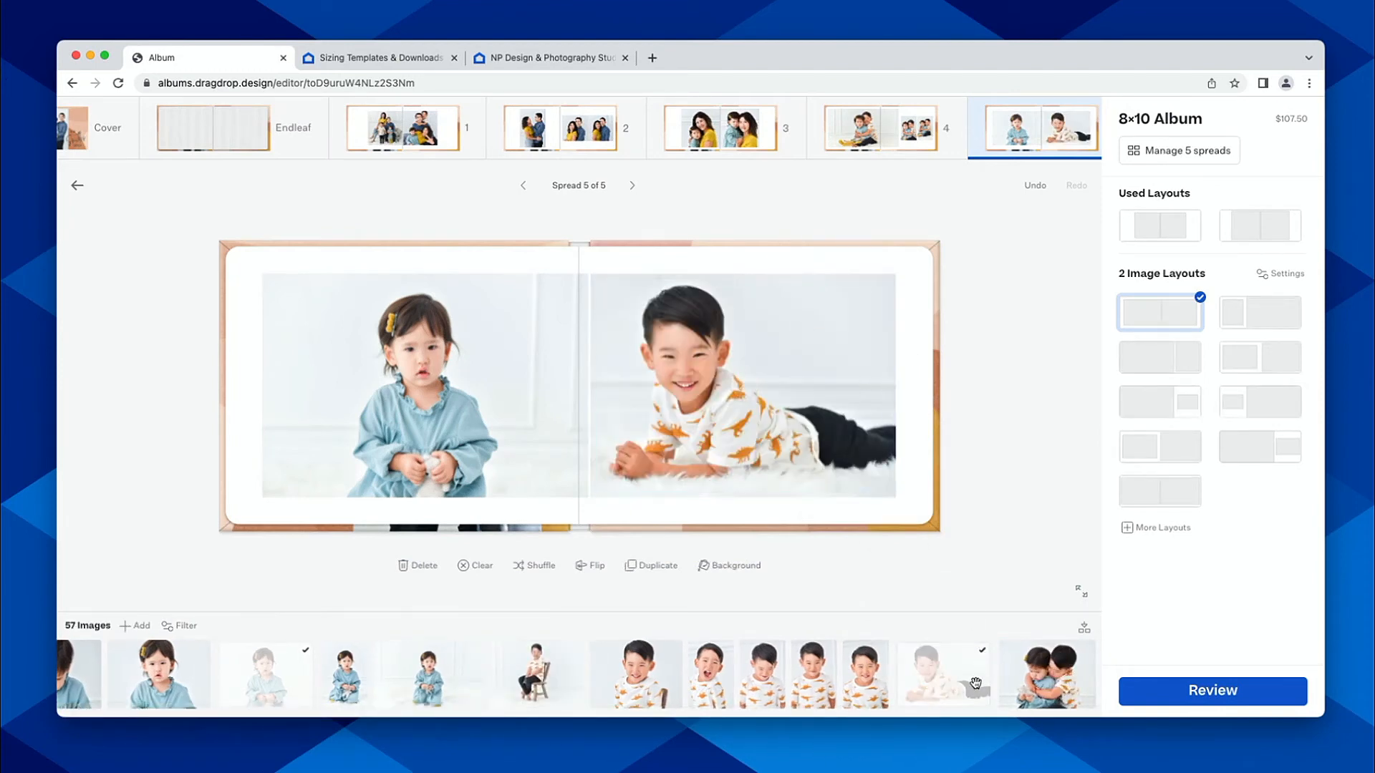
mouse_move(965, 682)
Try filtering the gallery to unused vertical images, and clear both filters
left_click(182, 627)
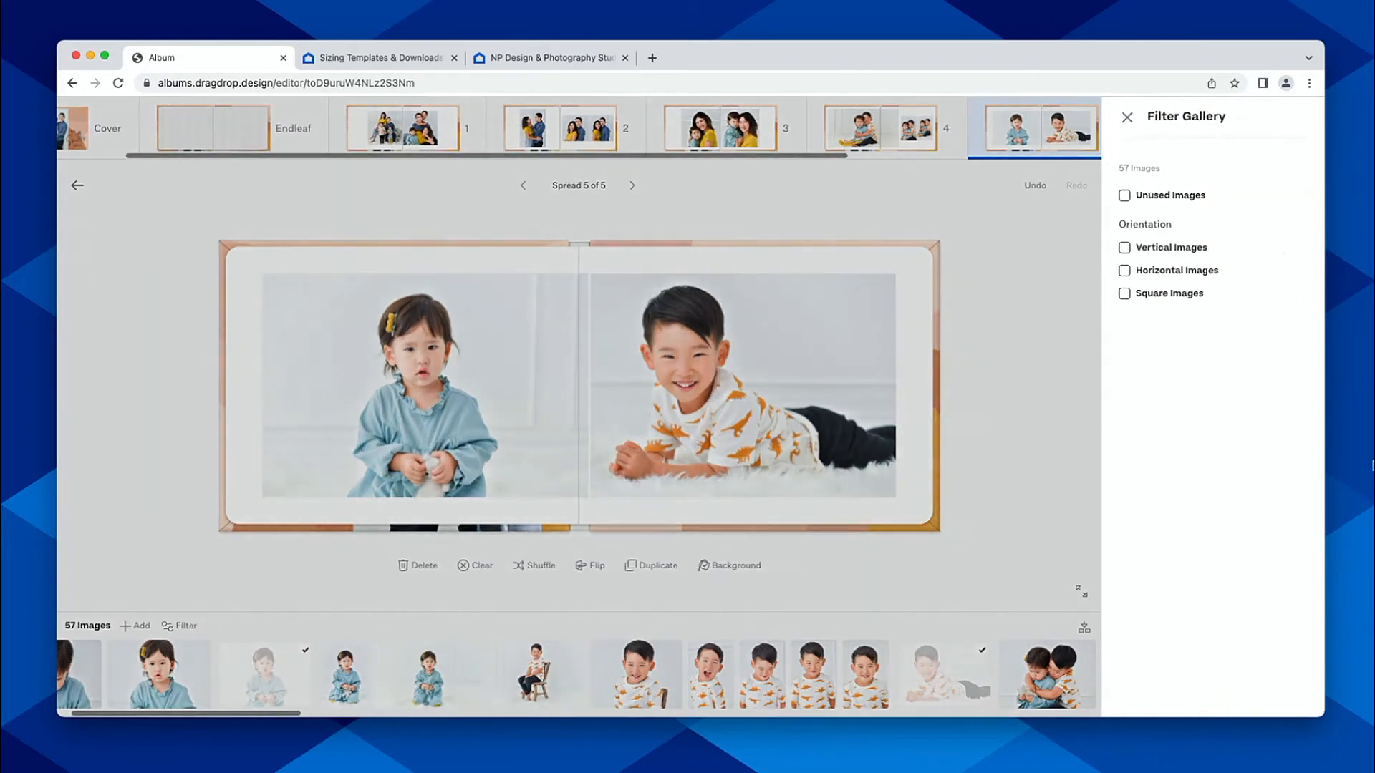
left_click(1150, 198)
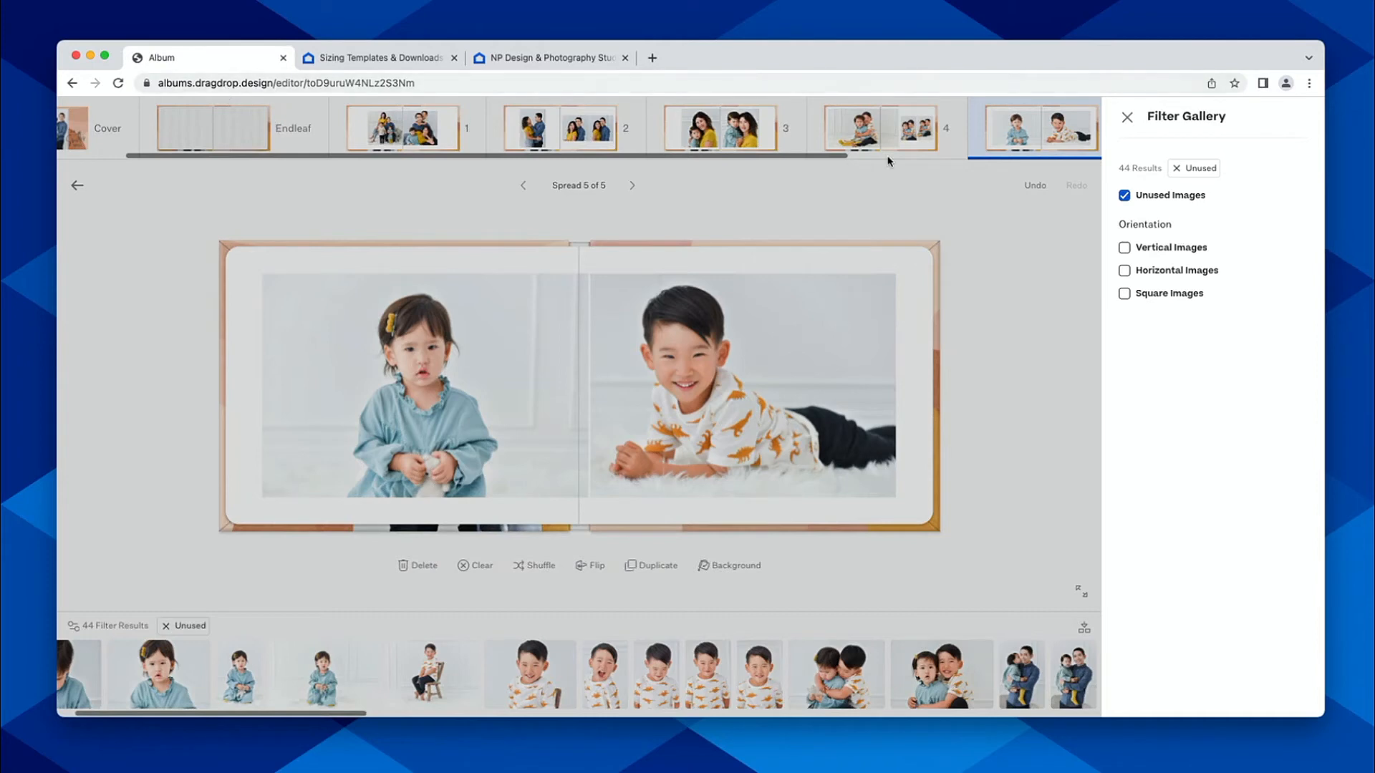
left_click(1163, 248)
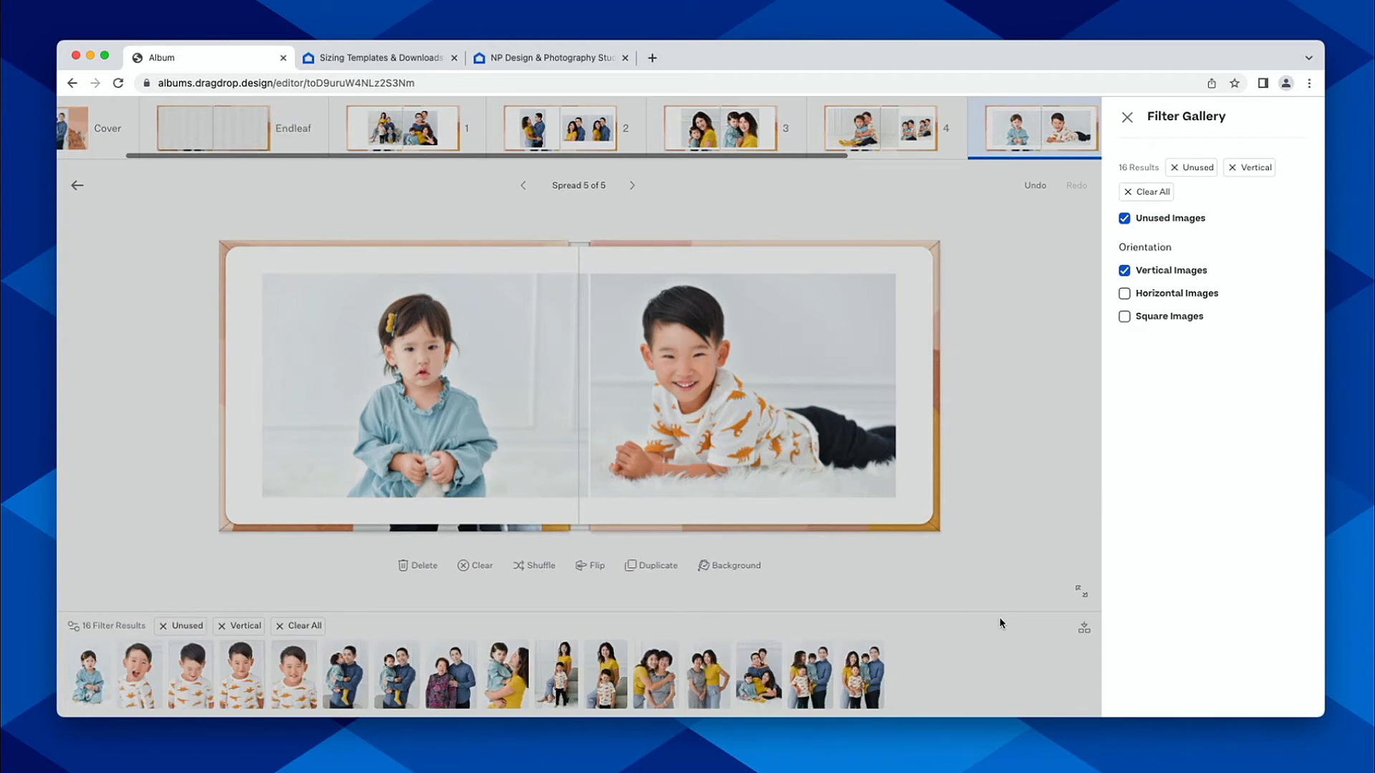
left_click(1126, 117)
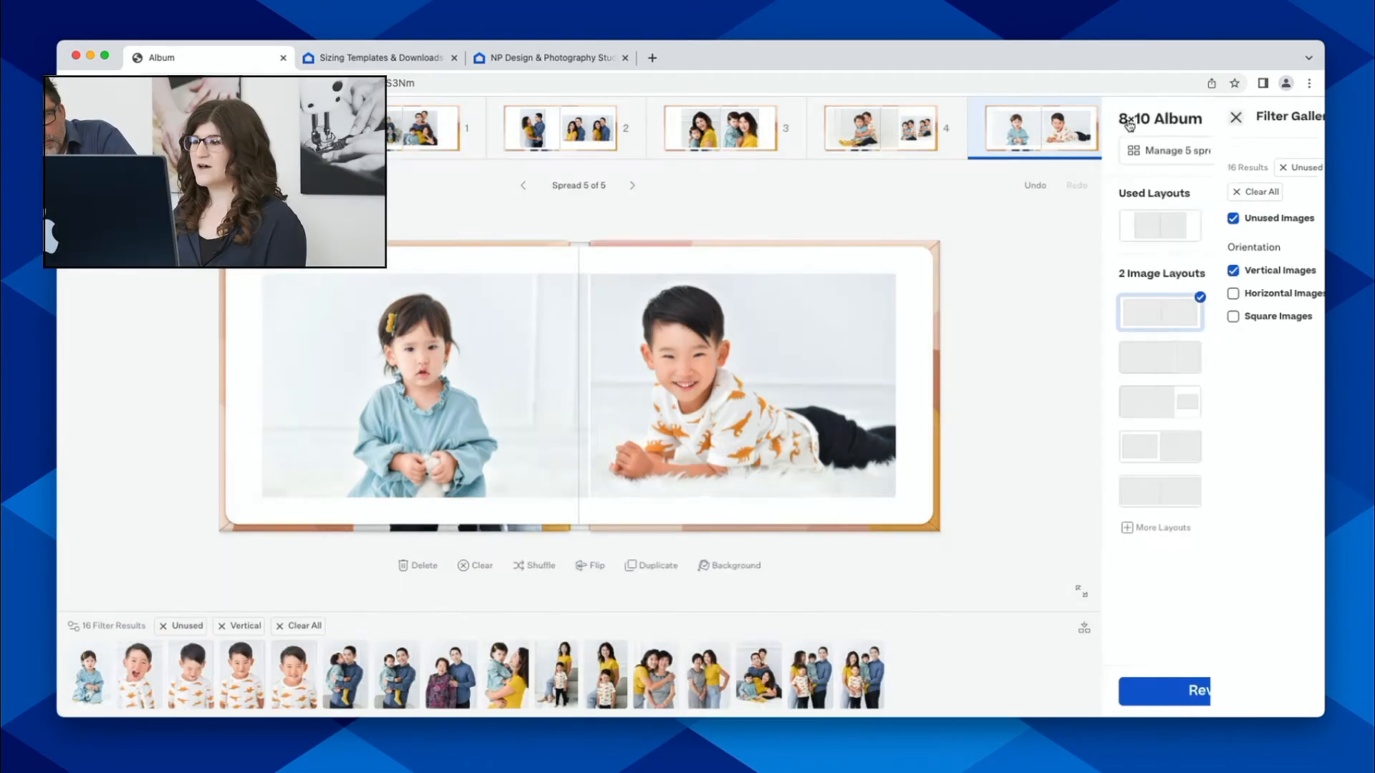
left_click(232, 631)
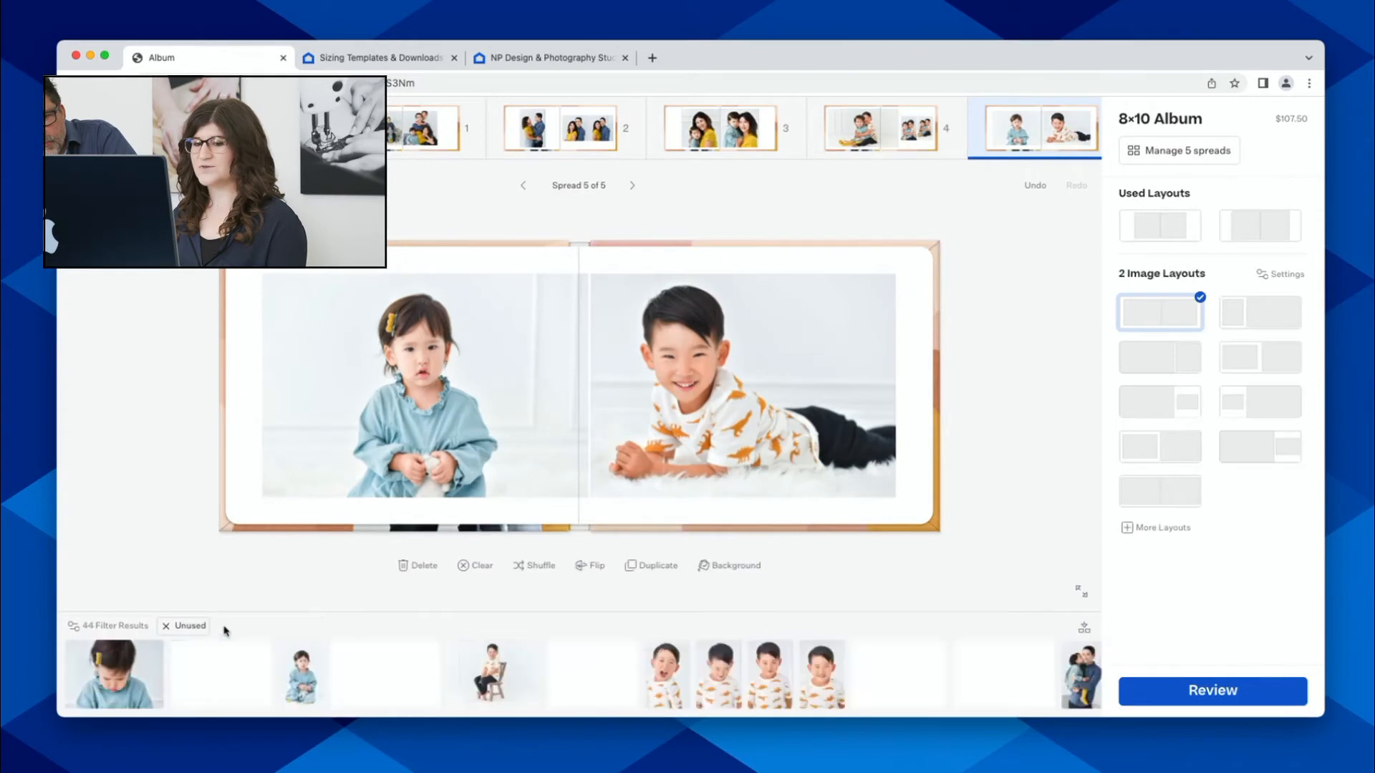
left_click(166, 628)
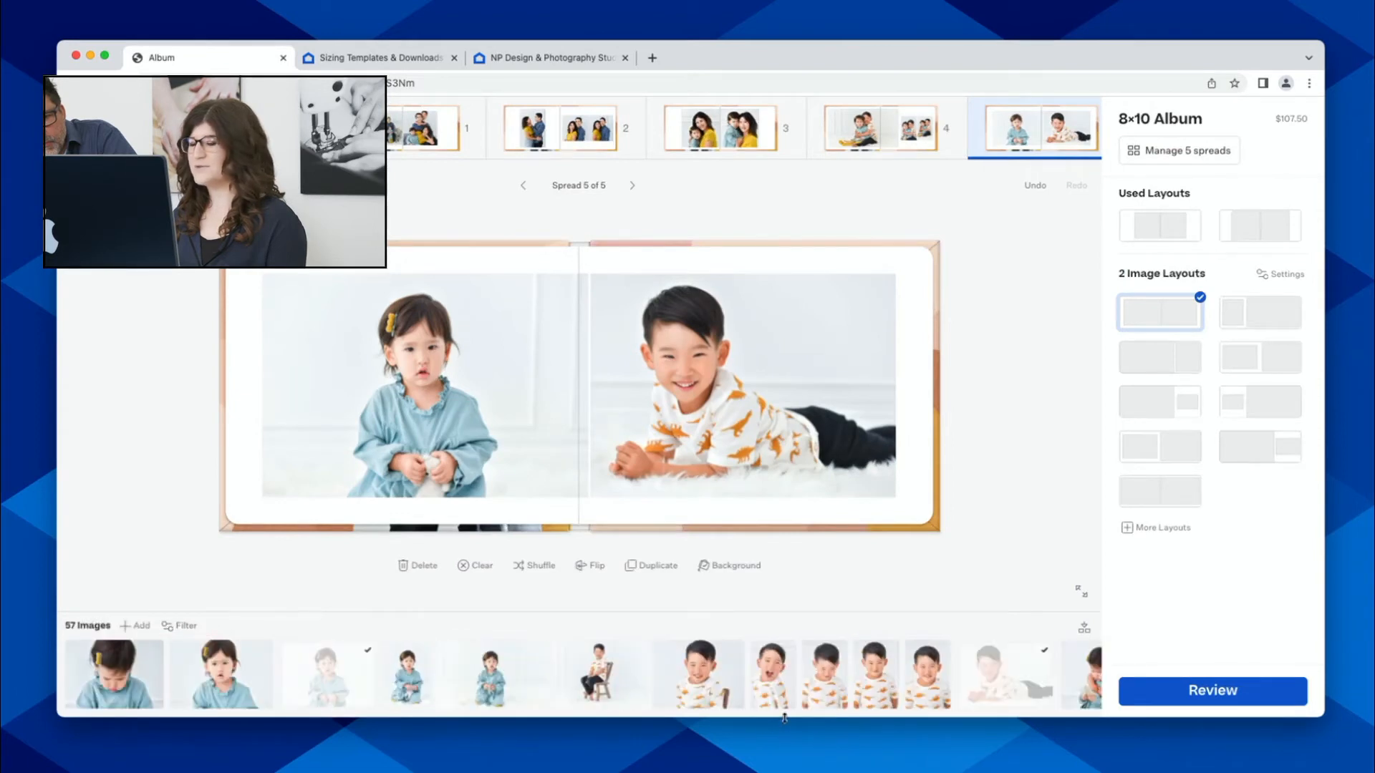
Filter the gallery to unused images only
scroll(809, 678, "right", 2)
scroll(809, 678, "right", 5)
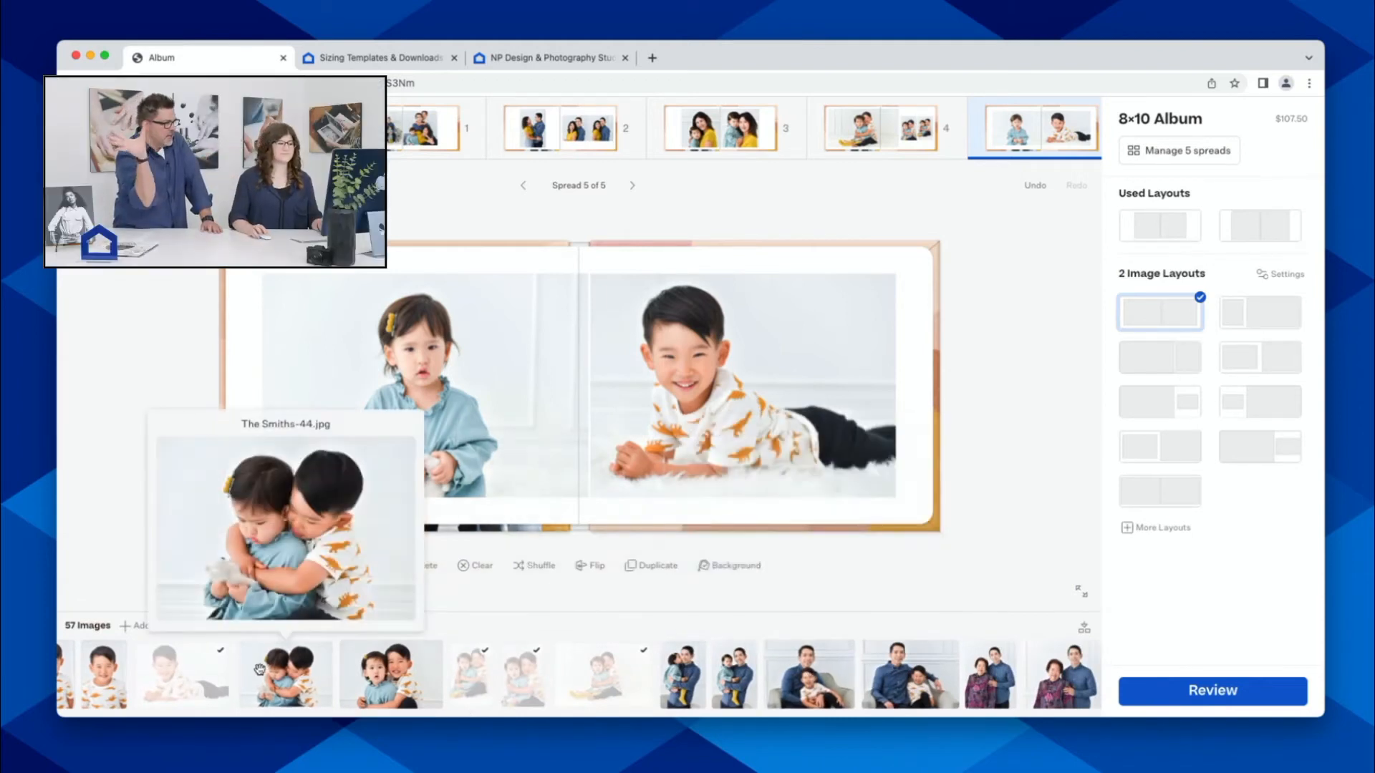
left_click(181, 626)
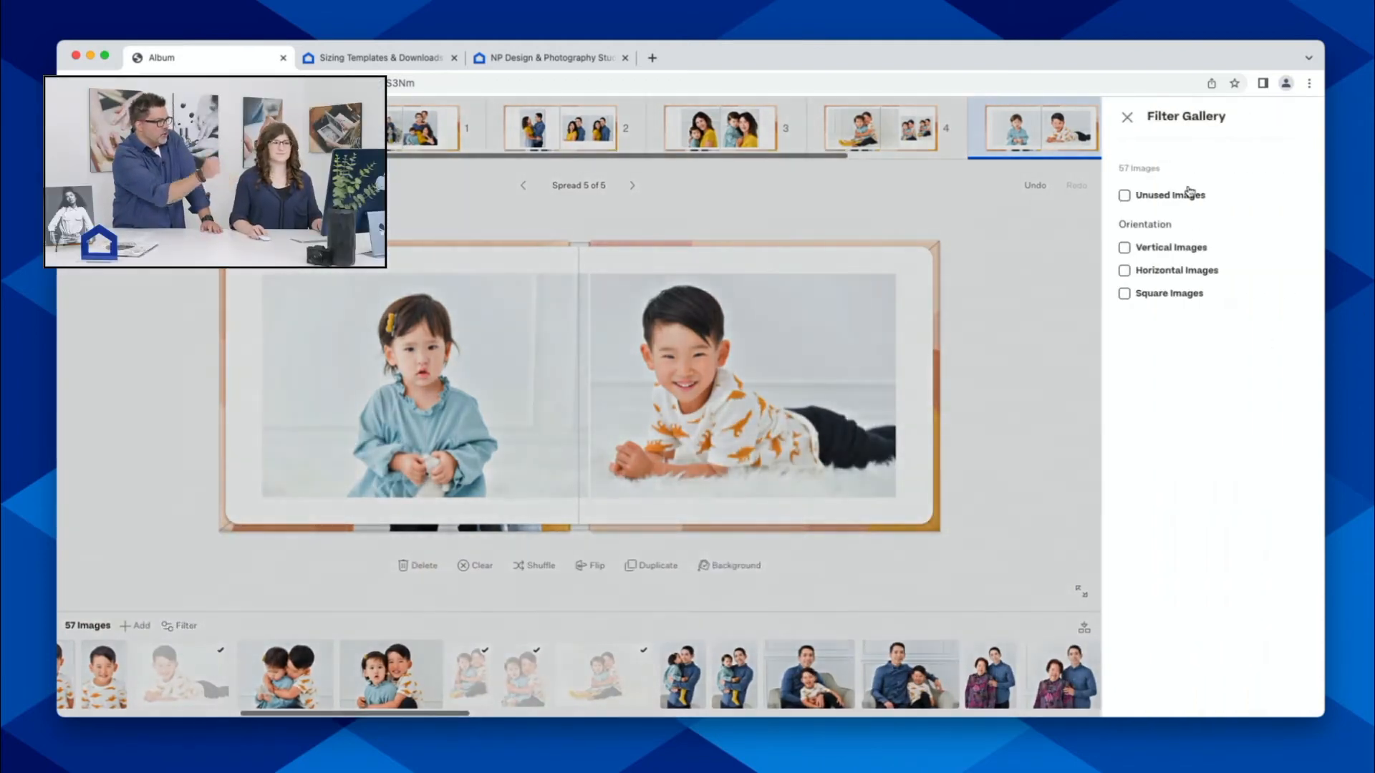
left_click(1168, 199)
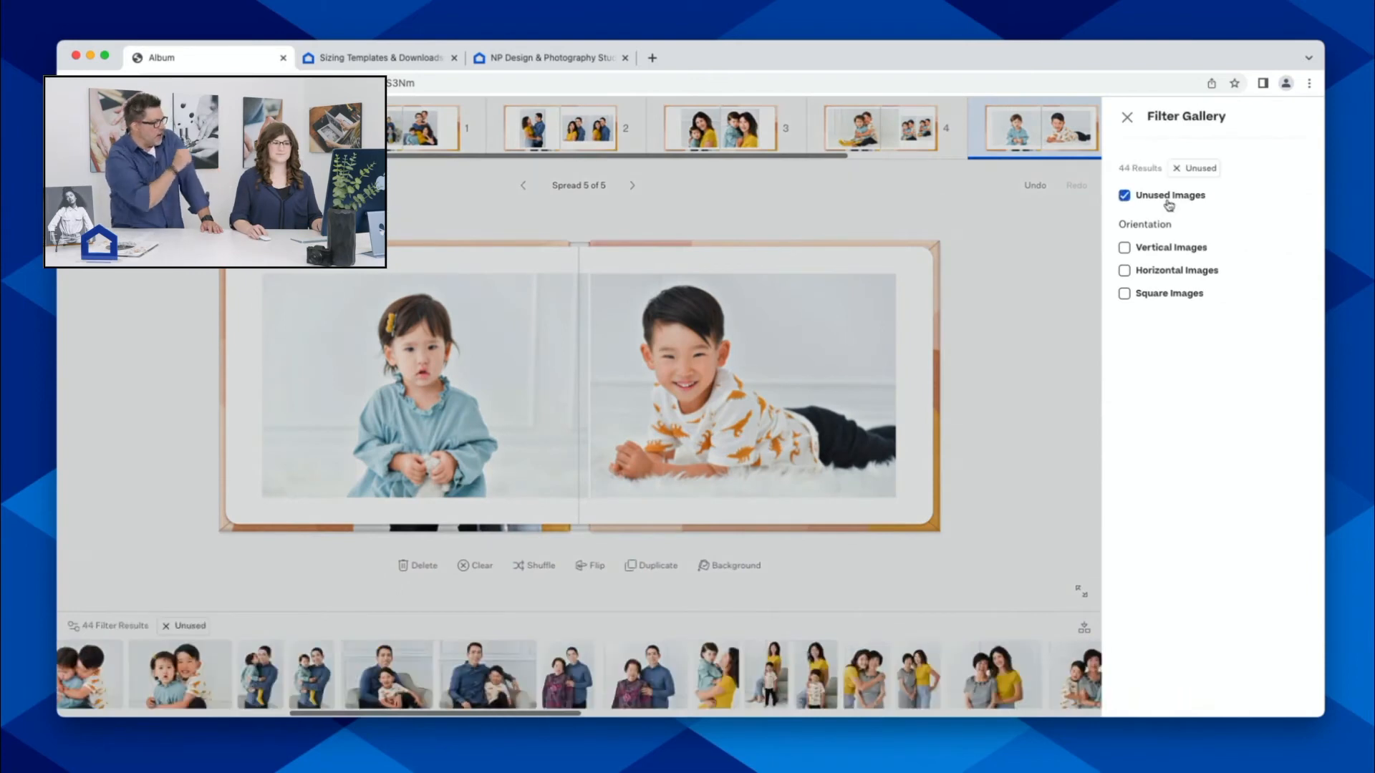
left_click(1127, 119)
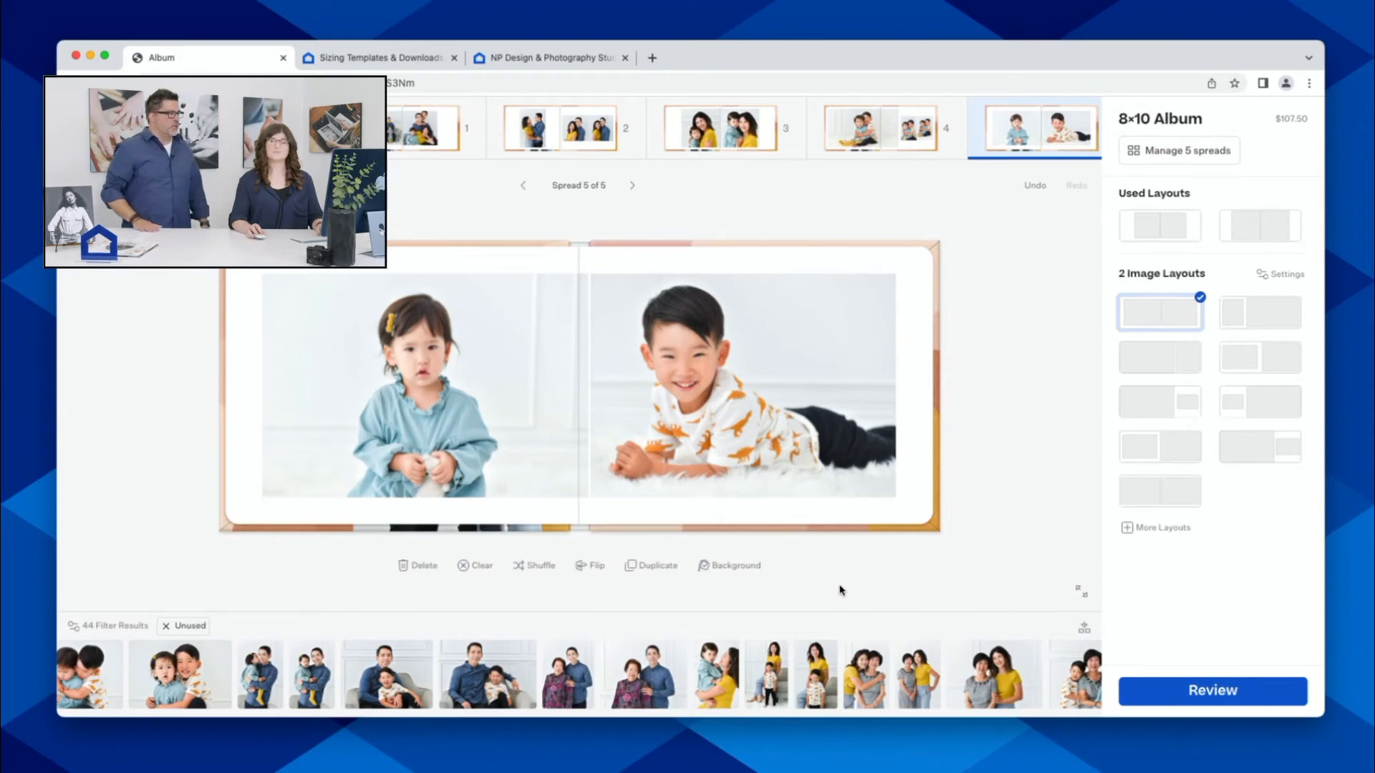
Swap the positions of the boy and girl photos on spread 5
left_click(754, 335)
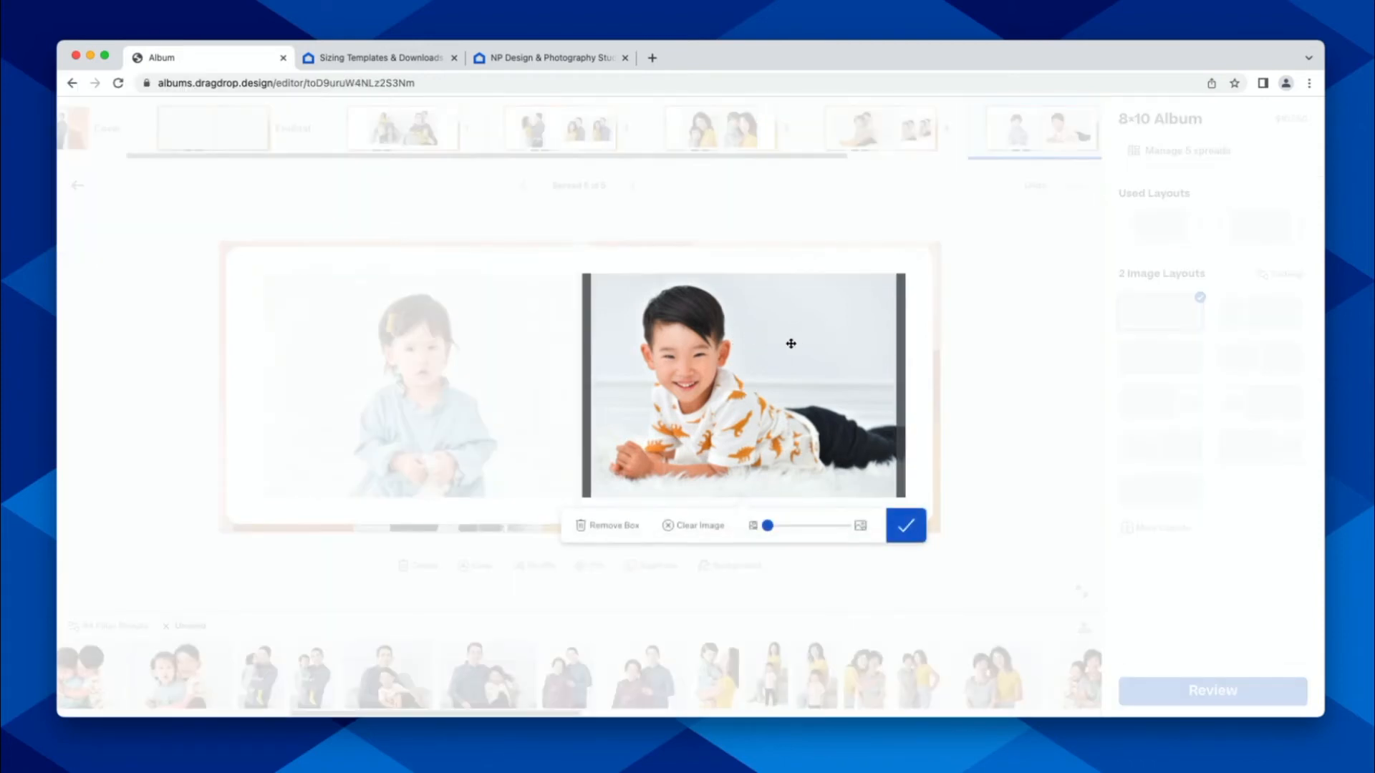
left_click_drag(776, 342, 979, 337)
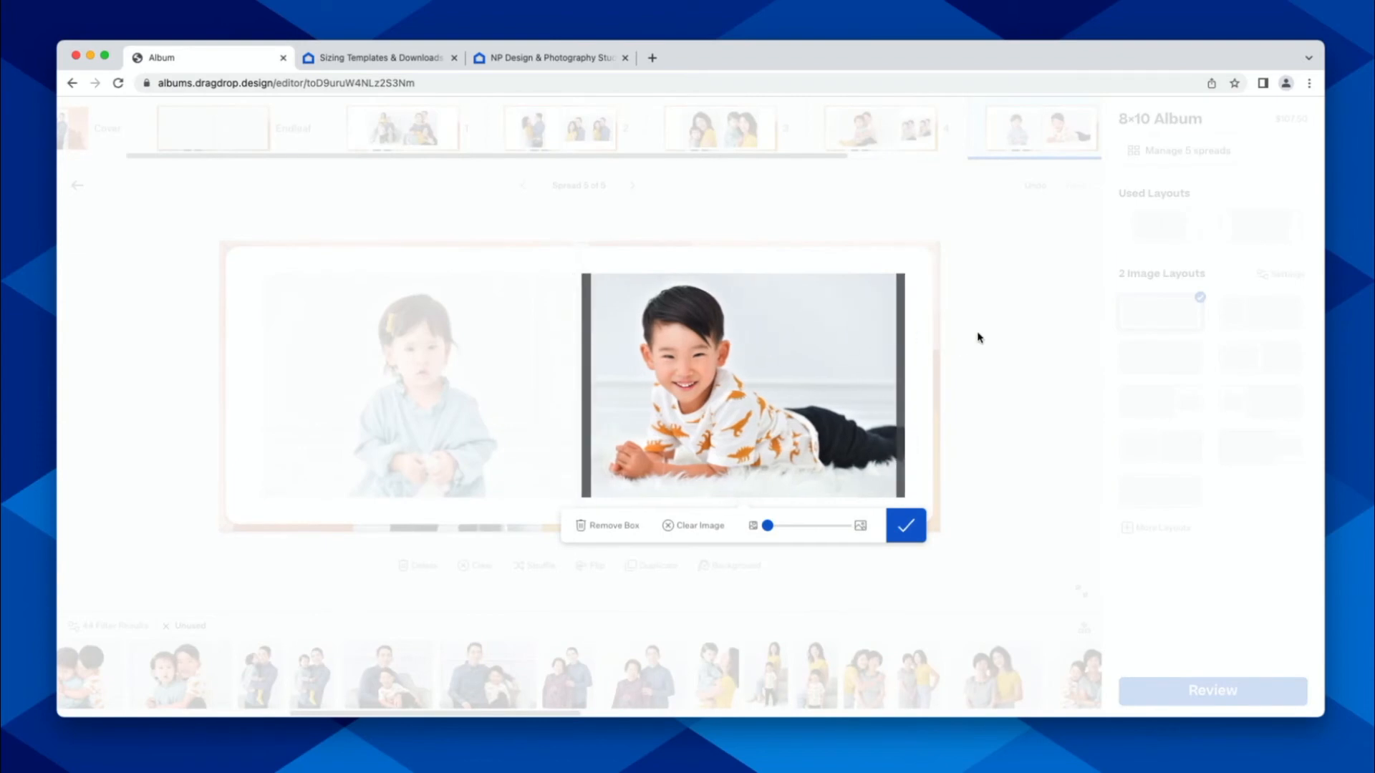
left_click(979, 337)
left_click_drag(748, 347, 497, 324)
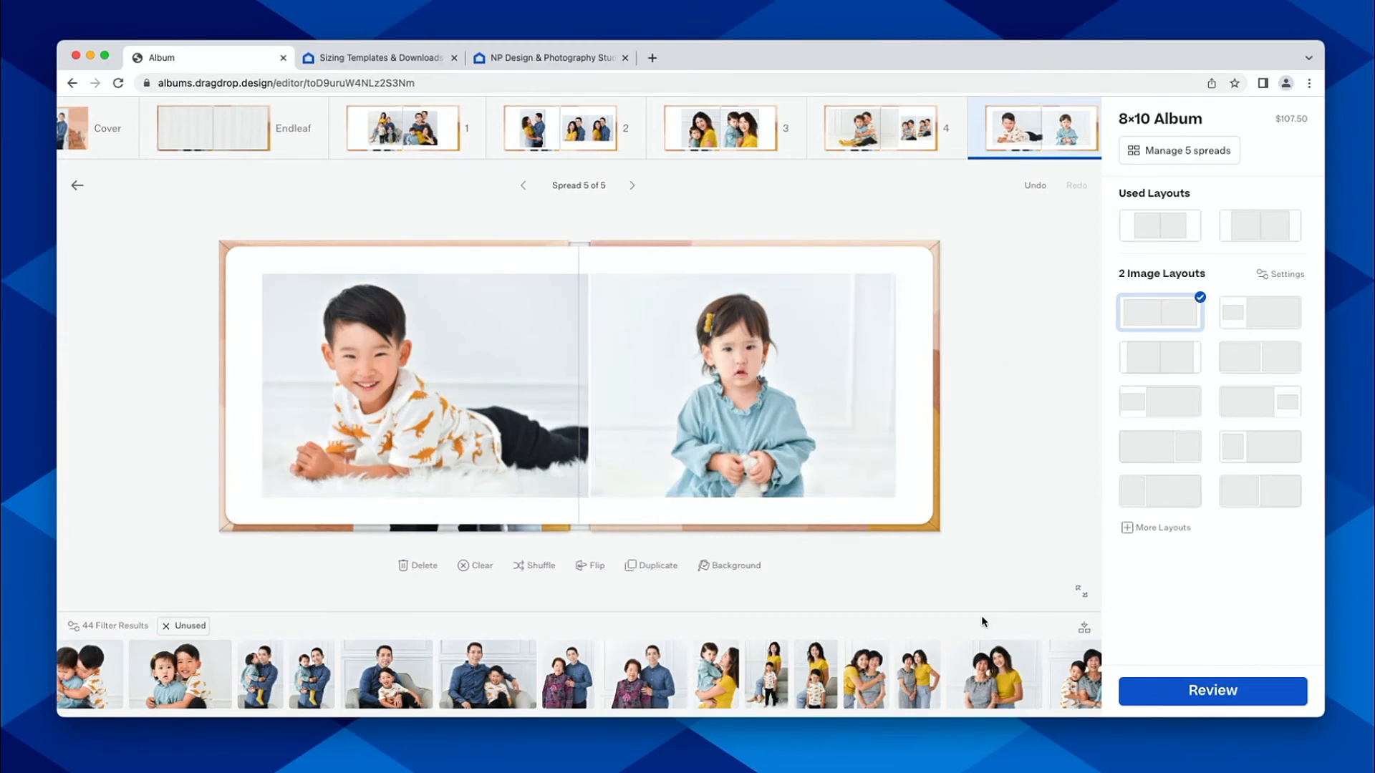
Add the photo of the siblings leaning together to spread 5 and swap it into the large frame
scroll(193, 677, "left", 1)
mouse_move(193, 691)
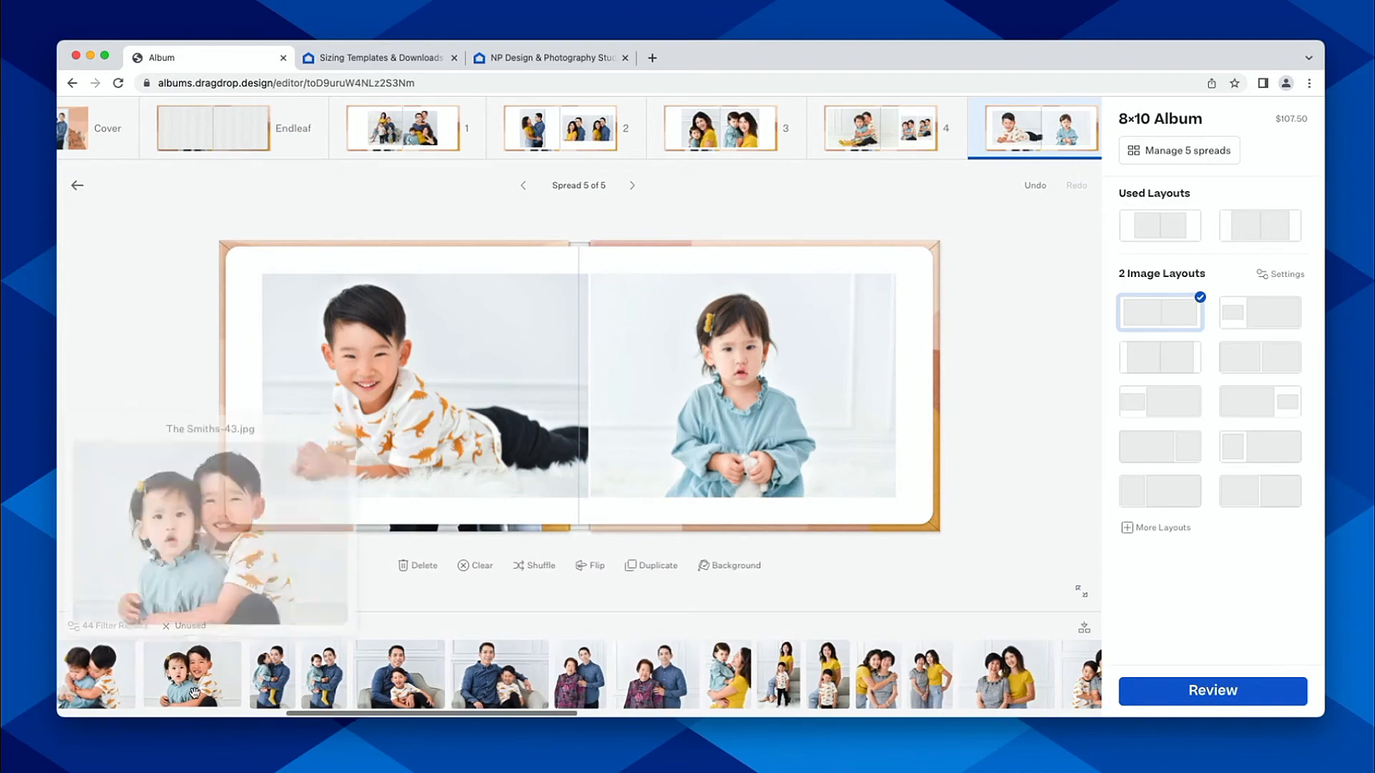
left_click_drag(194, 691, 538, 505)
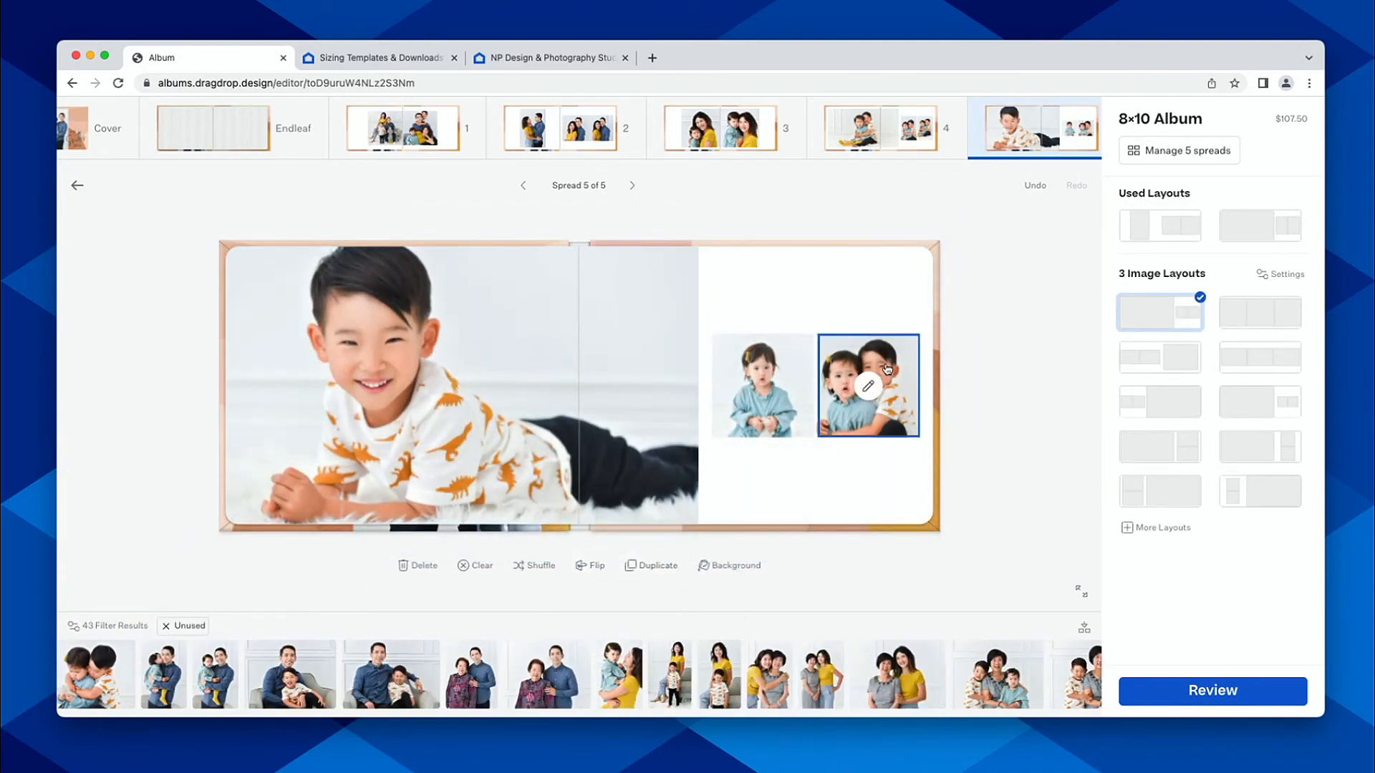
left_click_drag(888, 368, 541, 366)
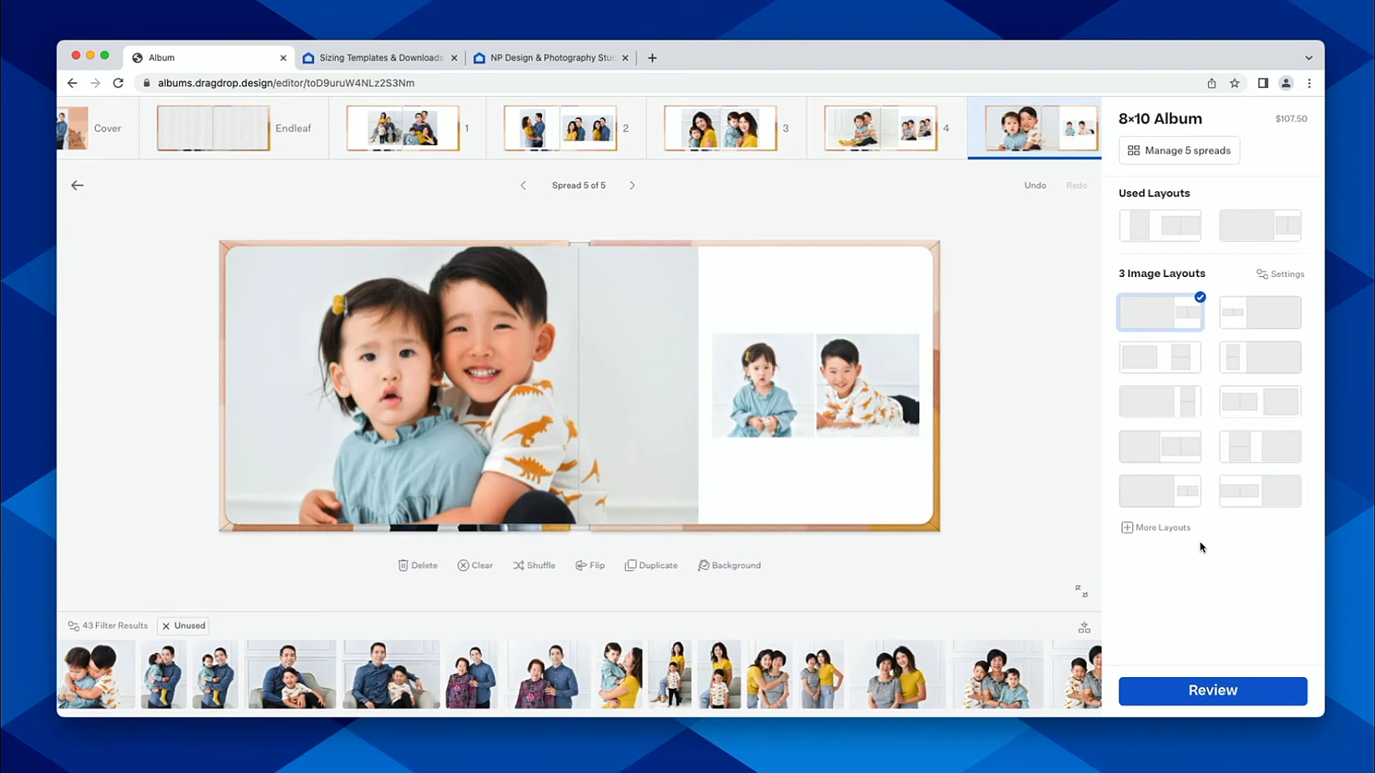
Apply the three-image layout with the photos in one centred horizontal row to spread 5
left_click(1161, 529)
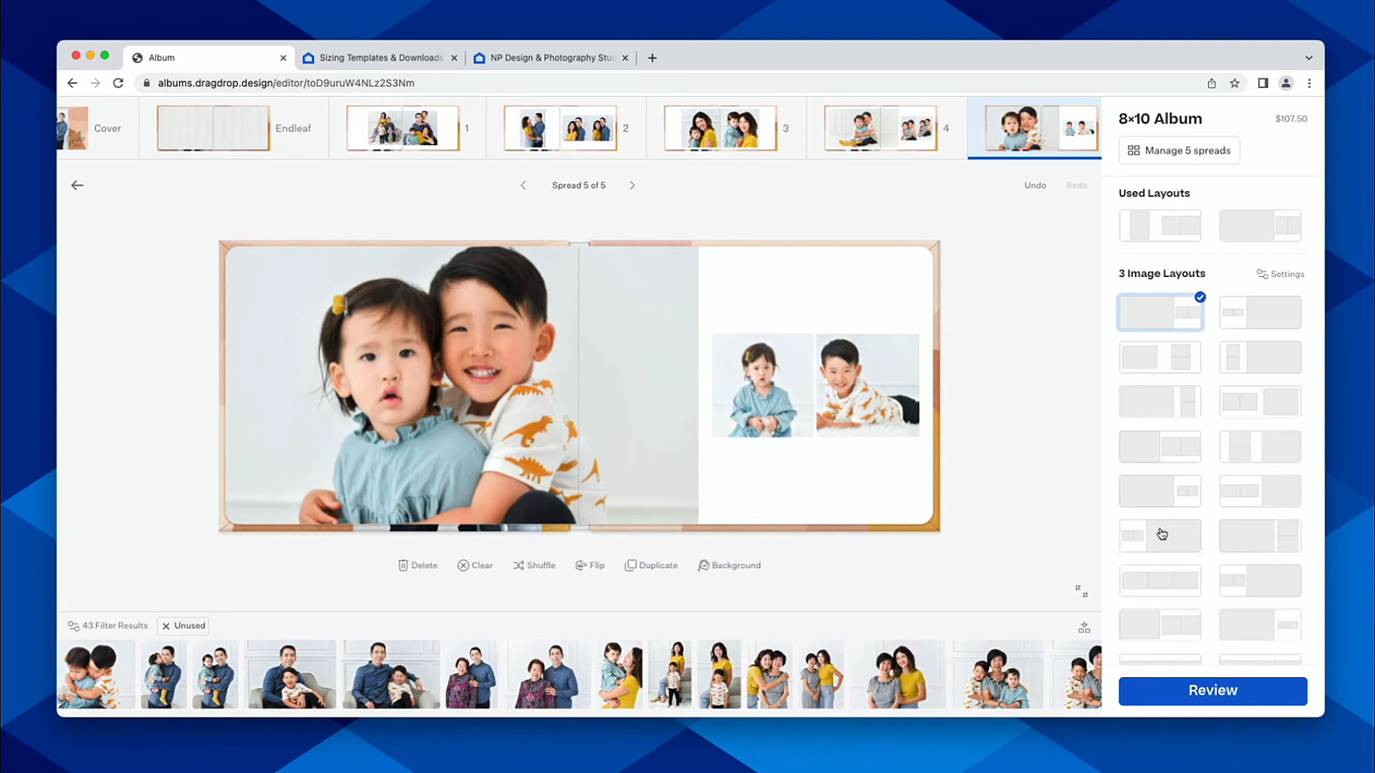
scroll(1231, 540, "down", 3)
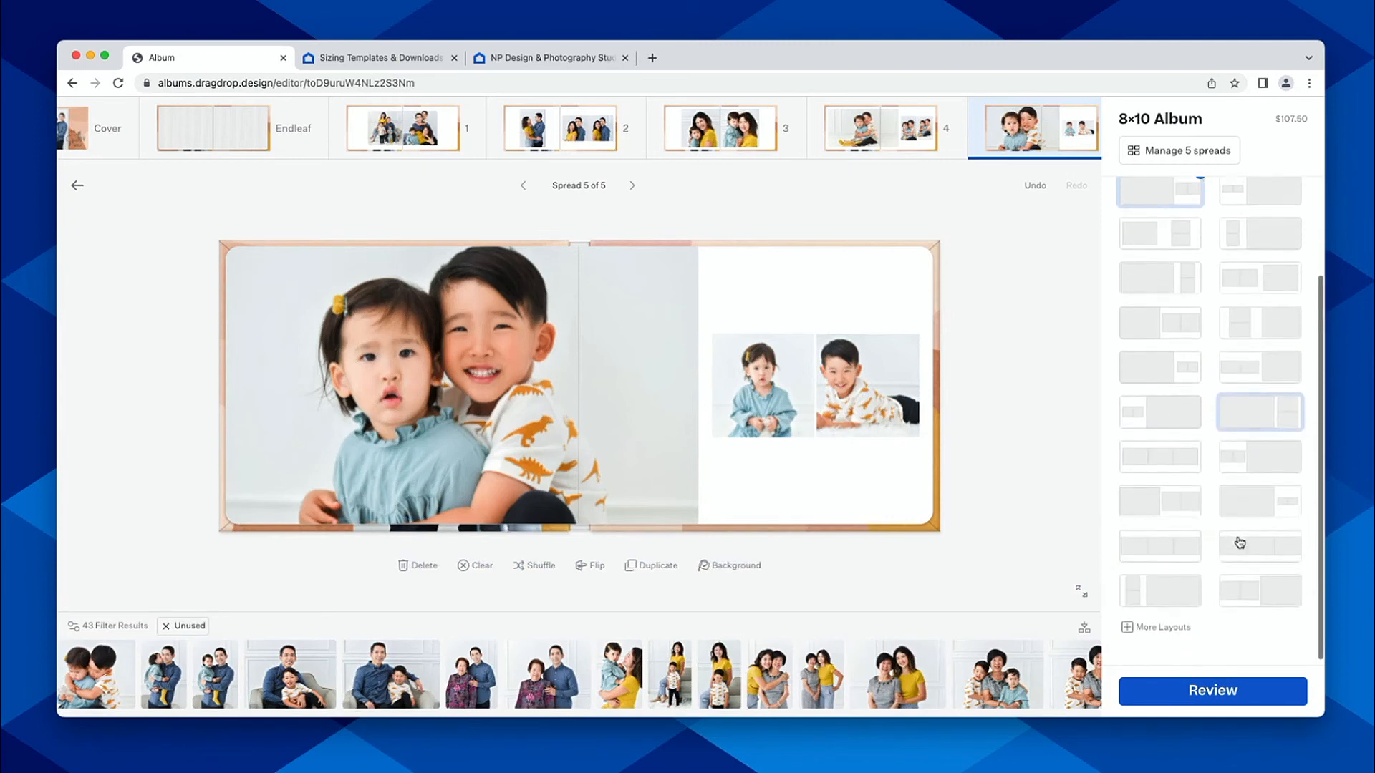
left_click(1176, 465)
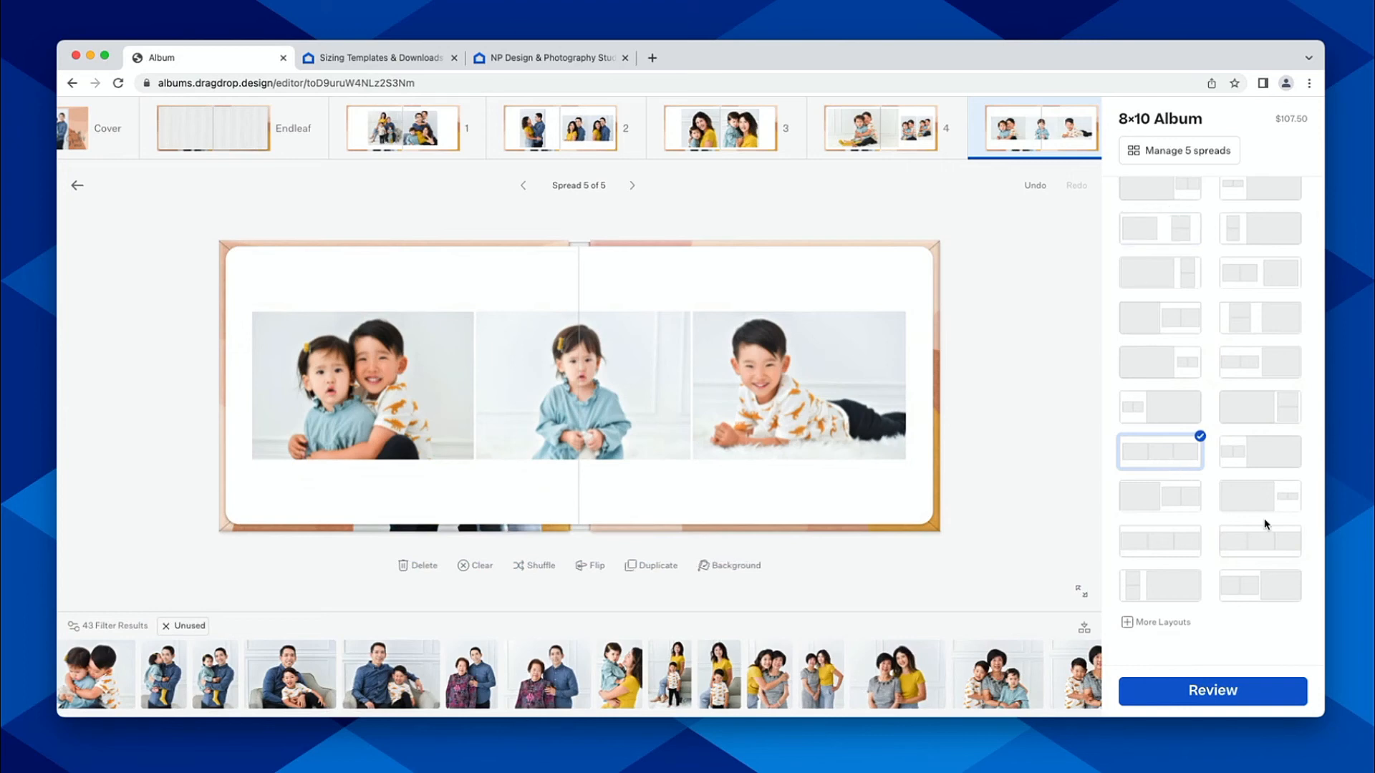
Examine the image ratio choices and the margin options in the layout settings
scroll(1200, 402, "up", 3)
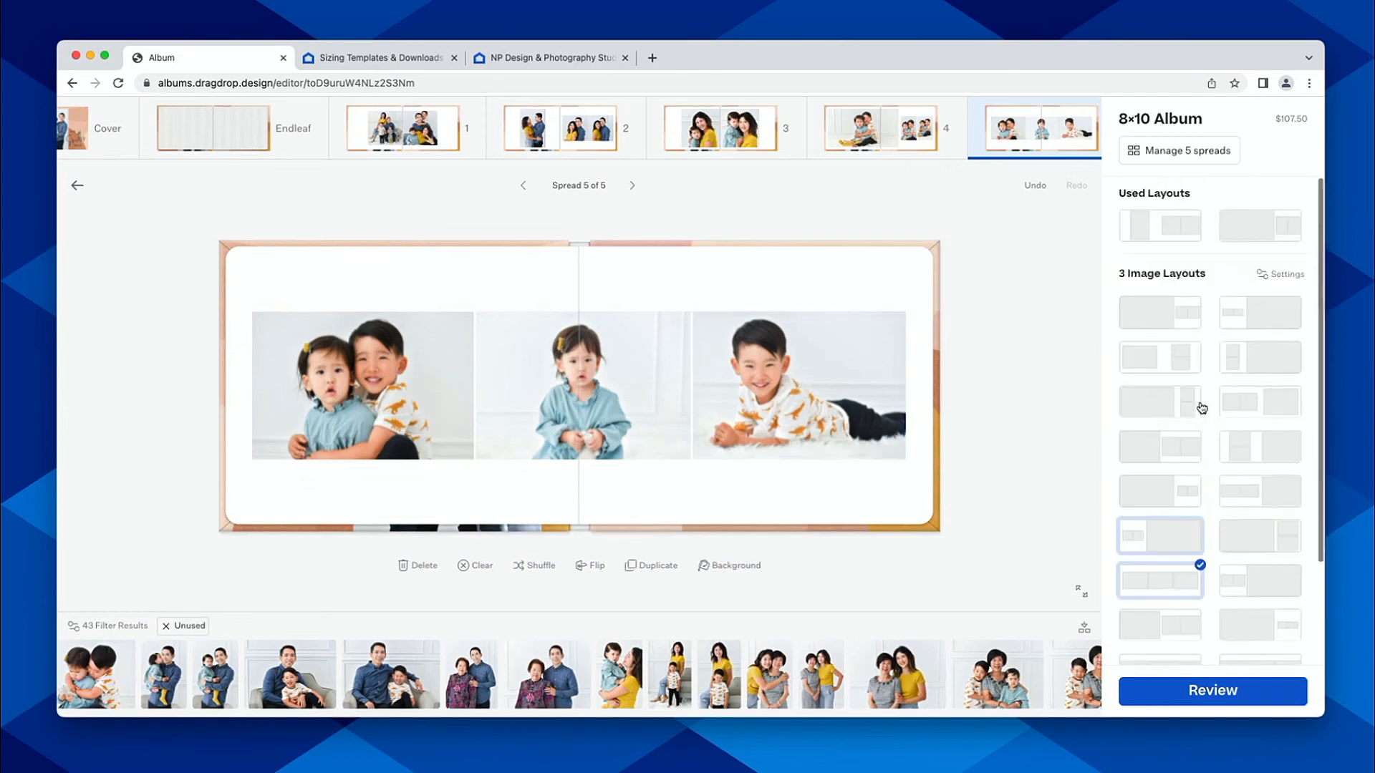
left_click(1283, 278)
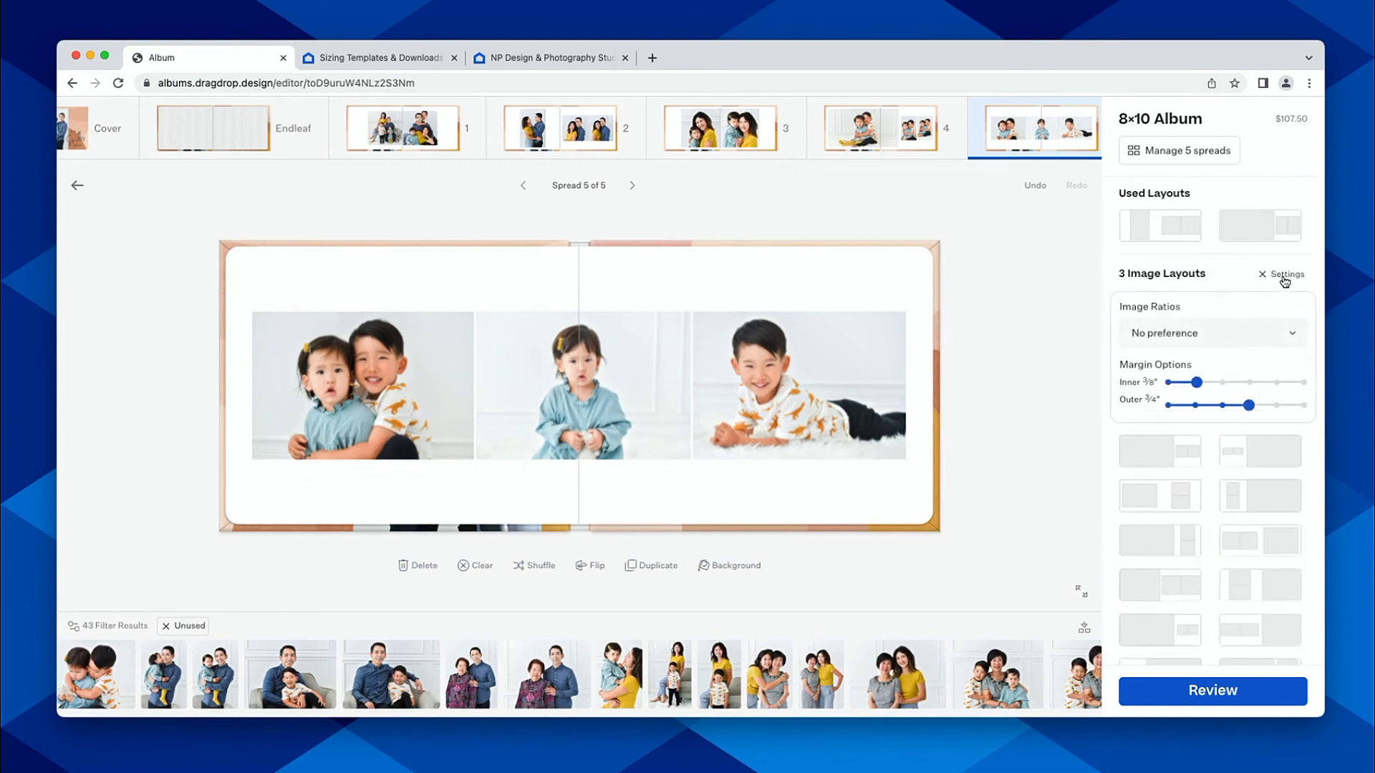
left_click(1243, 340)
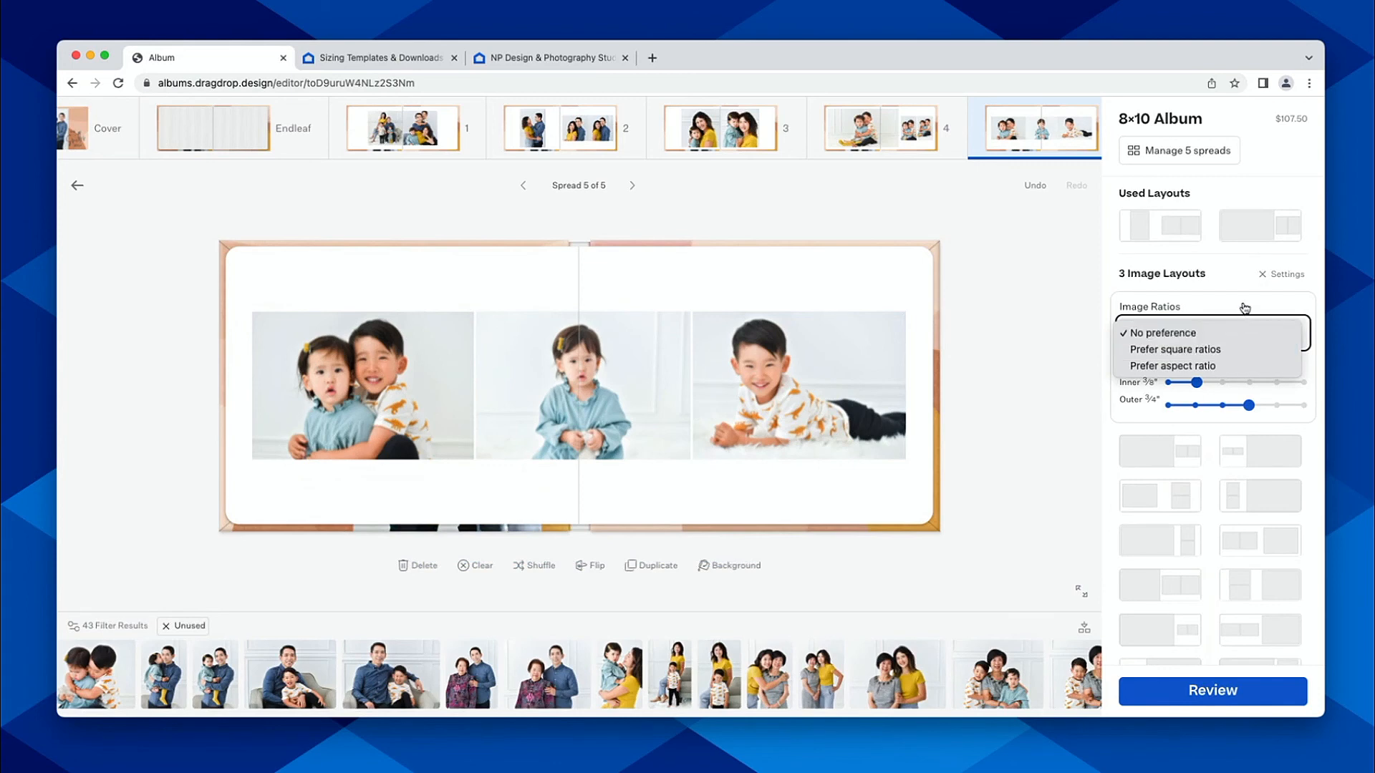
left_click(994, 288)
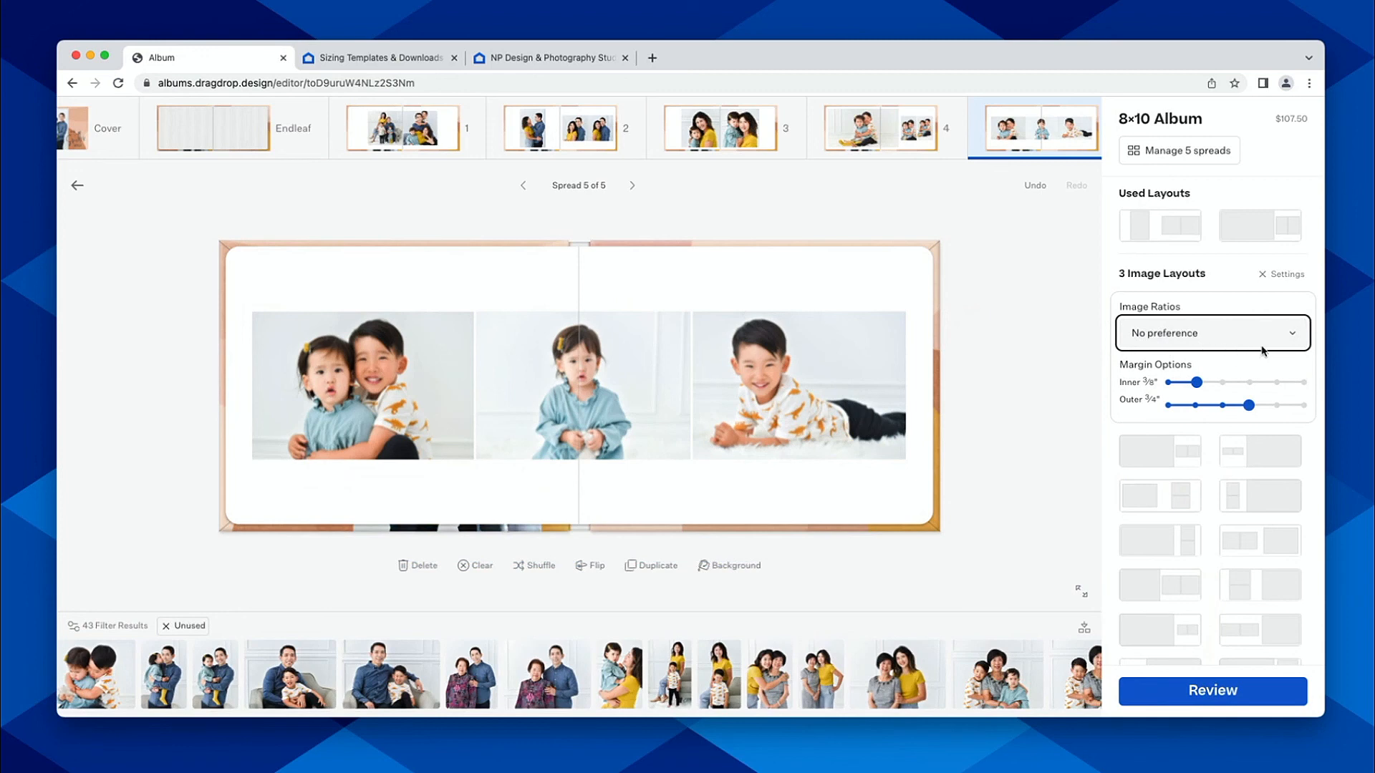
left_click(1282, 275)
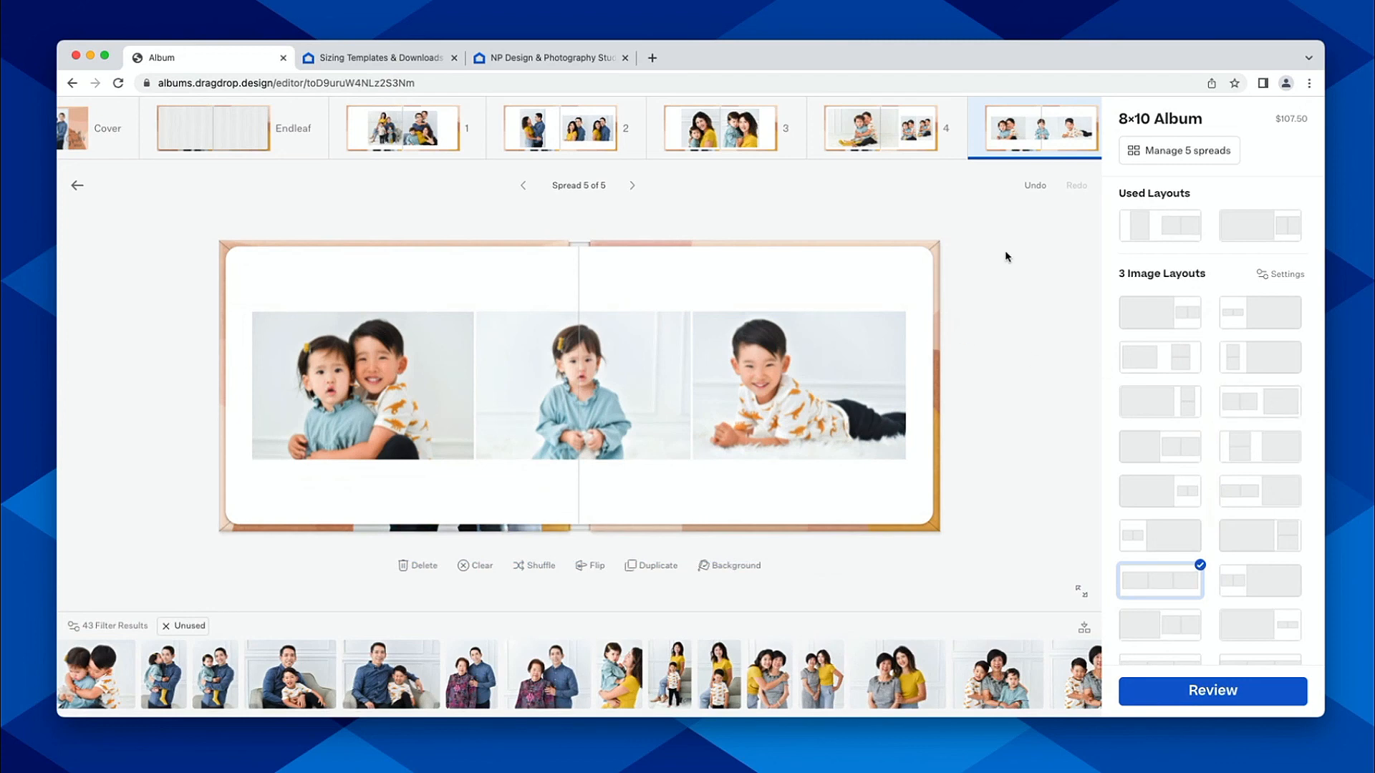
mouse_move(1006, 152)
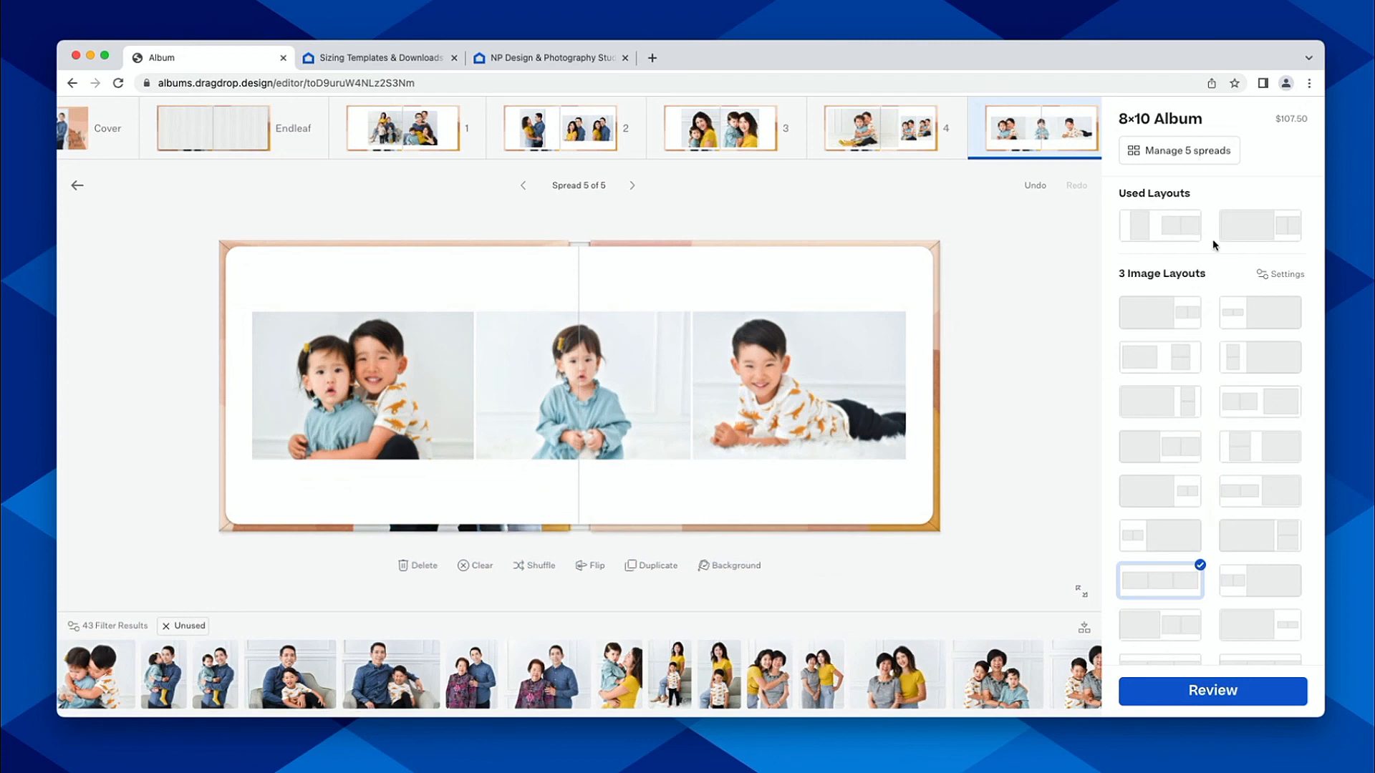